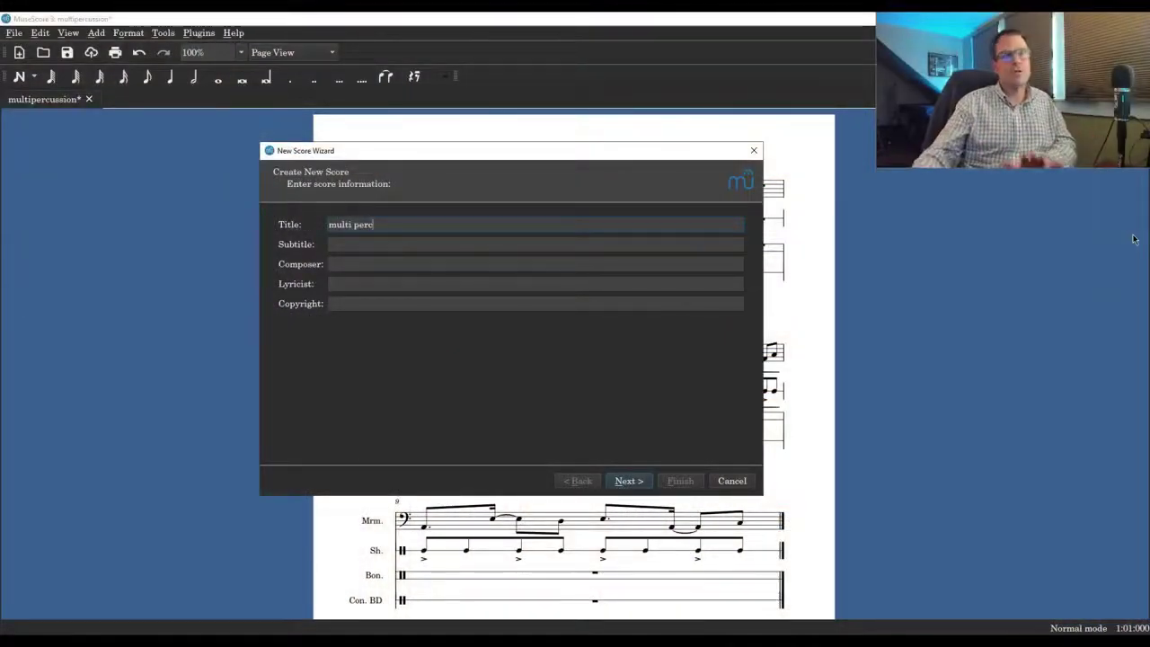
Add Concert Snare Drum and then Bongos to the new score's instruments.
click(644, 483)
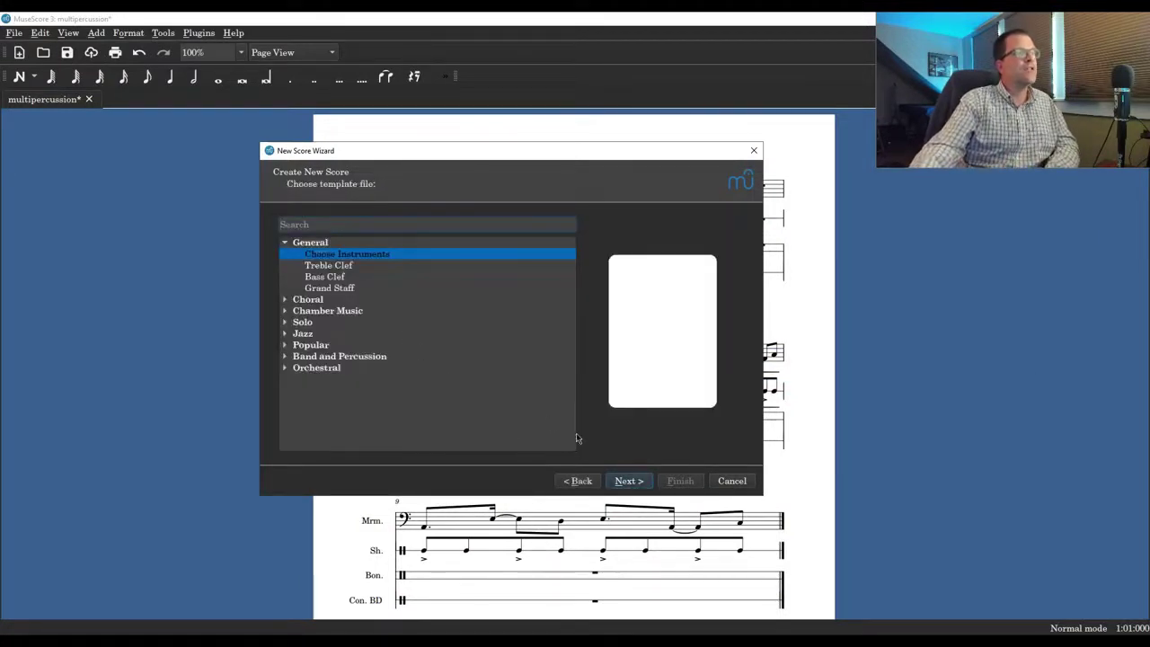
click(633, 485)
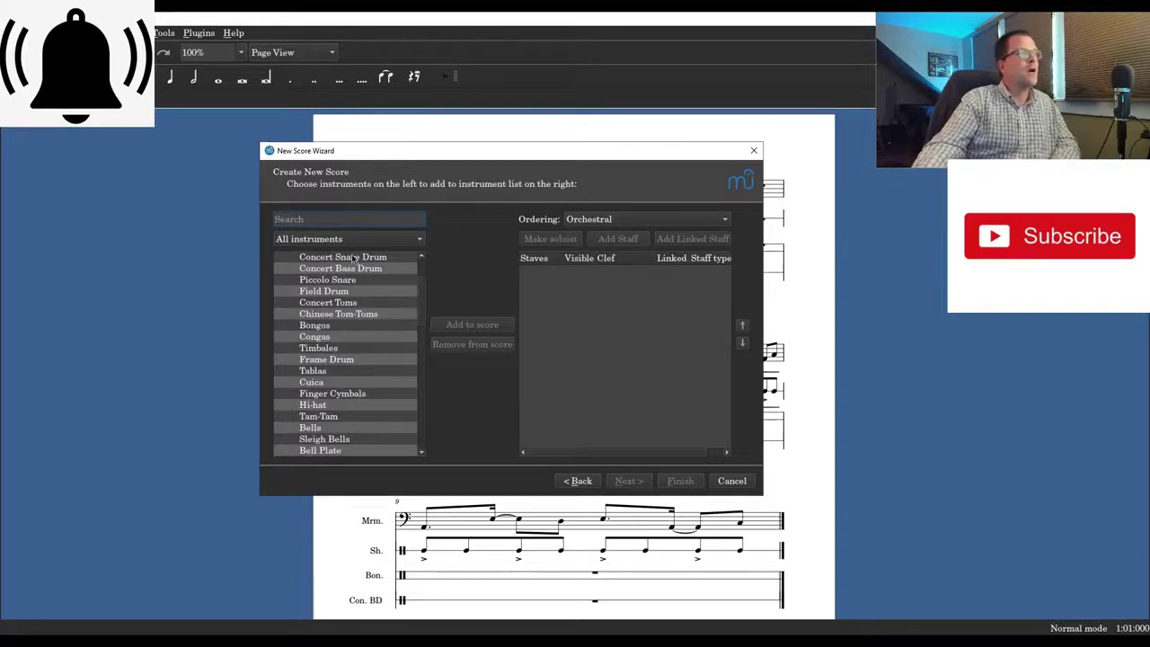
click(354, 258)
click(464, 324)
click(357, 328)
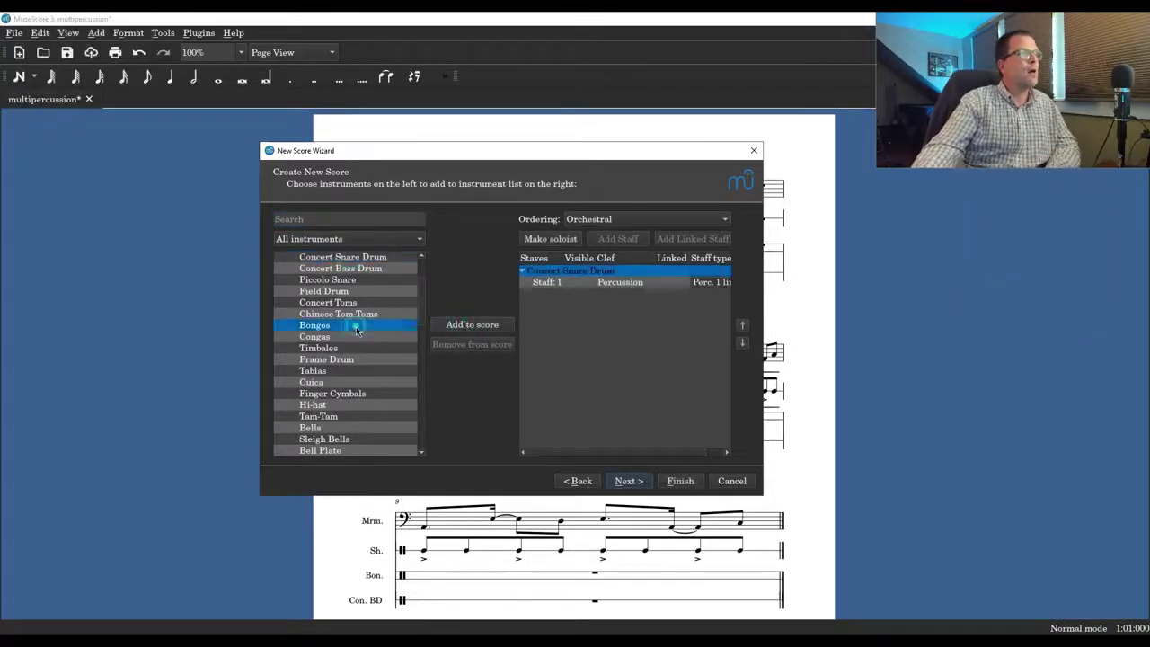
click(476, 326)
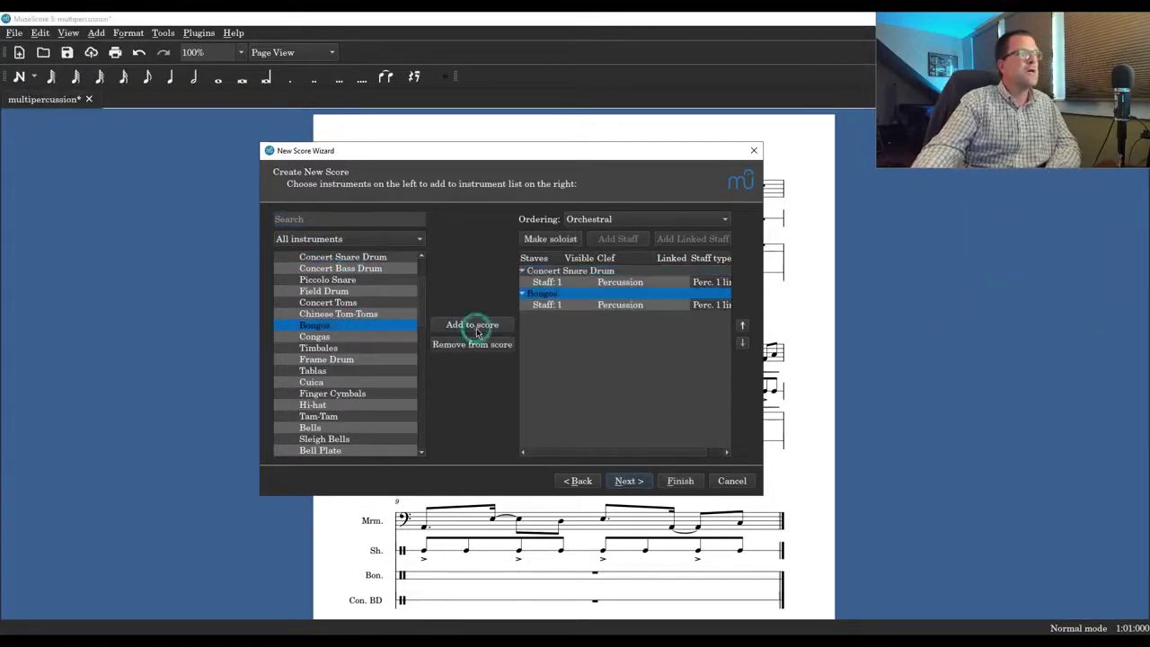
Add Bells and move it to the top of the instrument order.
click(347, 430)
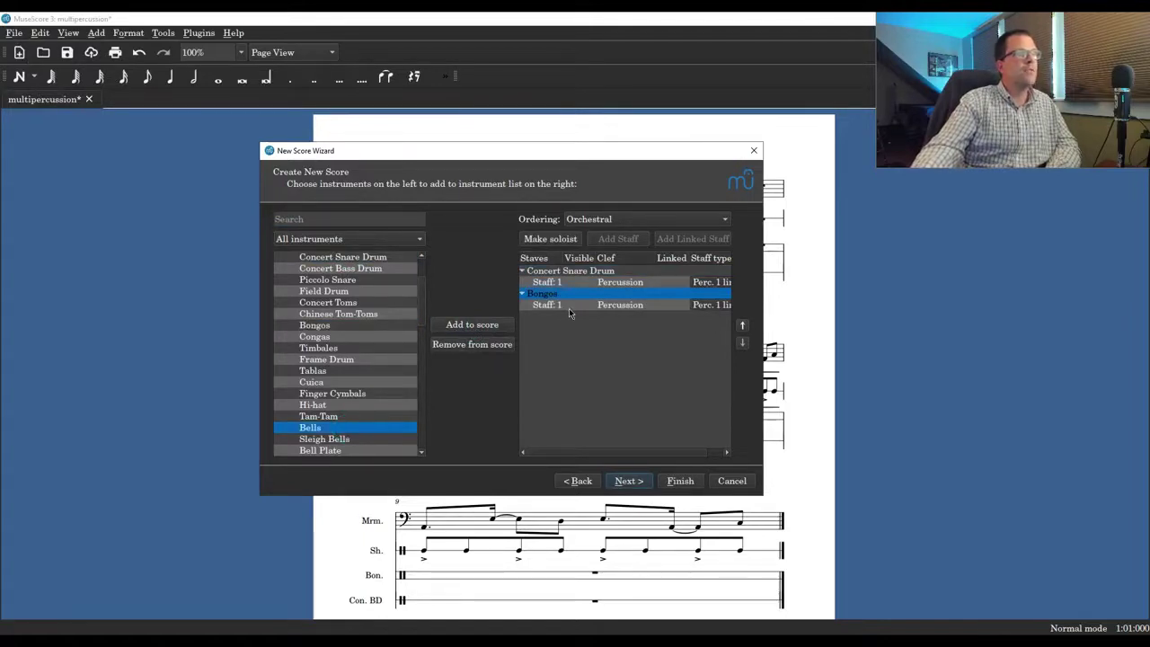
click(485, 328)
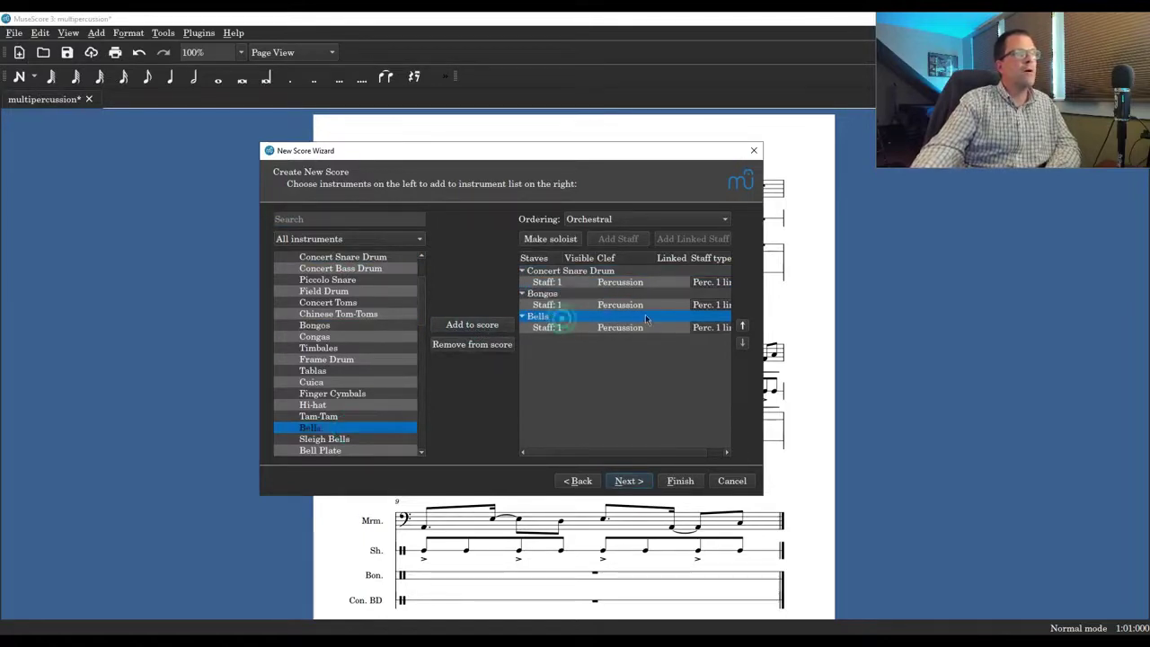
click(742, 326)
click(742, 326)
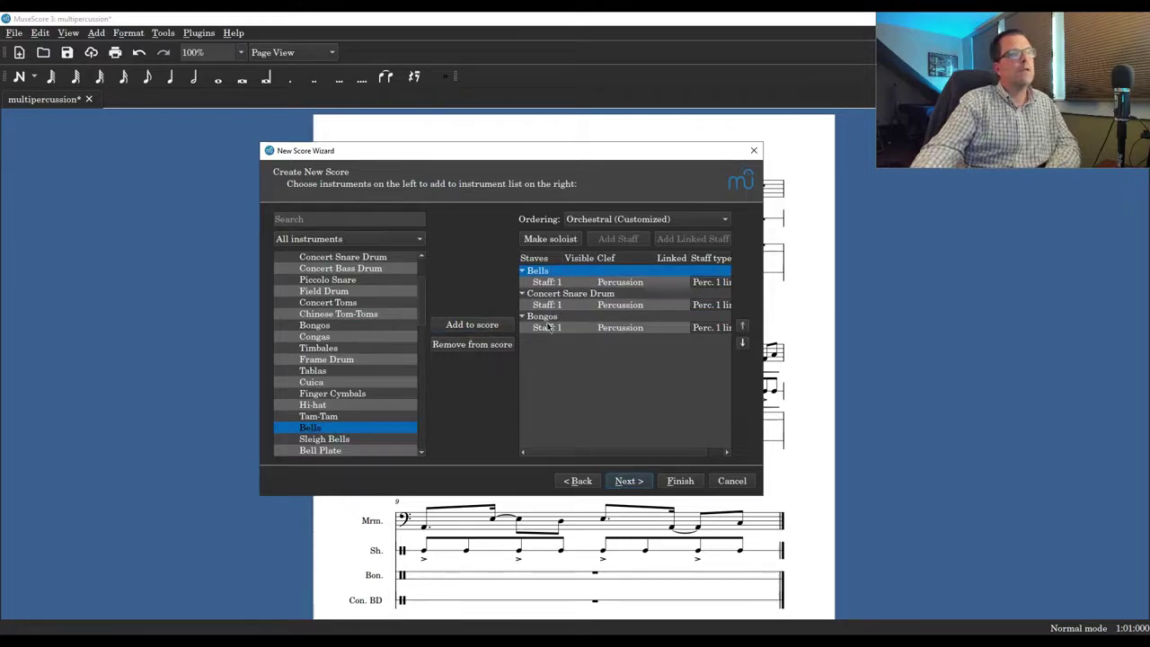
click(629, 480)
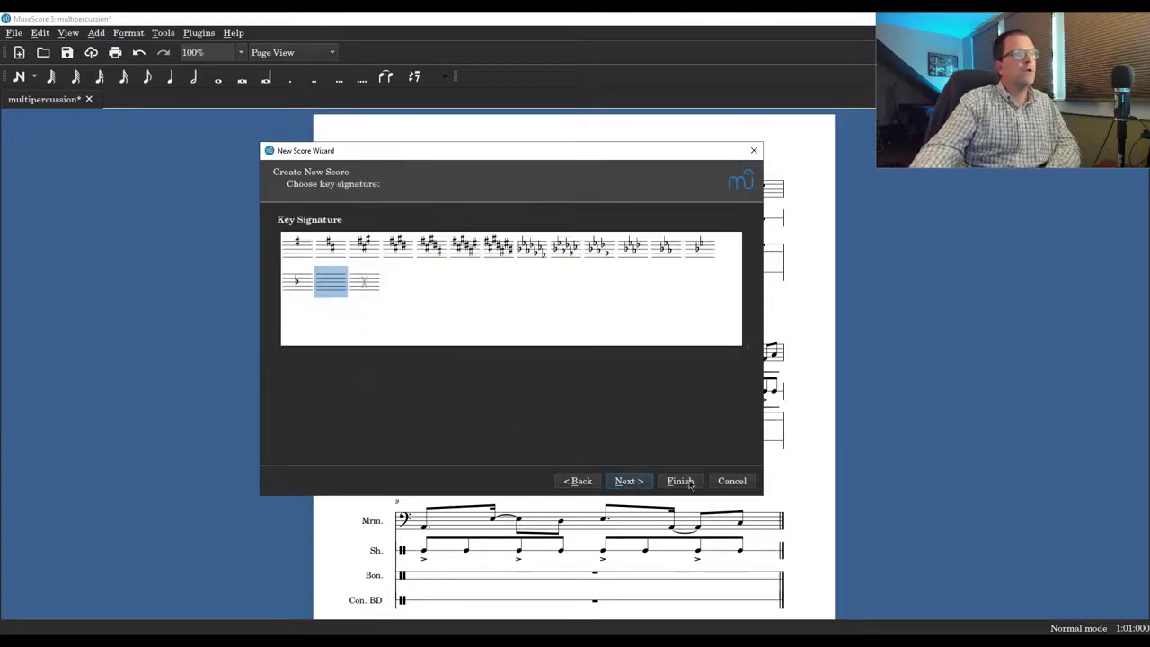
Create the score, extend the Bells barline through all three staves, and delete the snare–Bongos bracket.
click(689, 483)
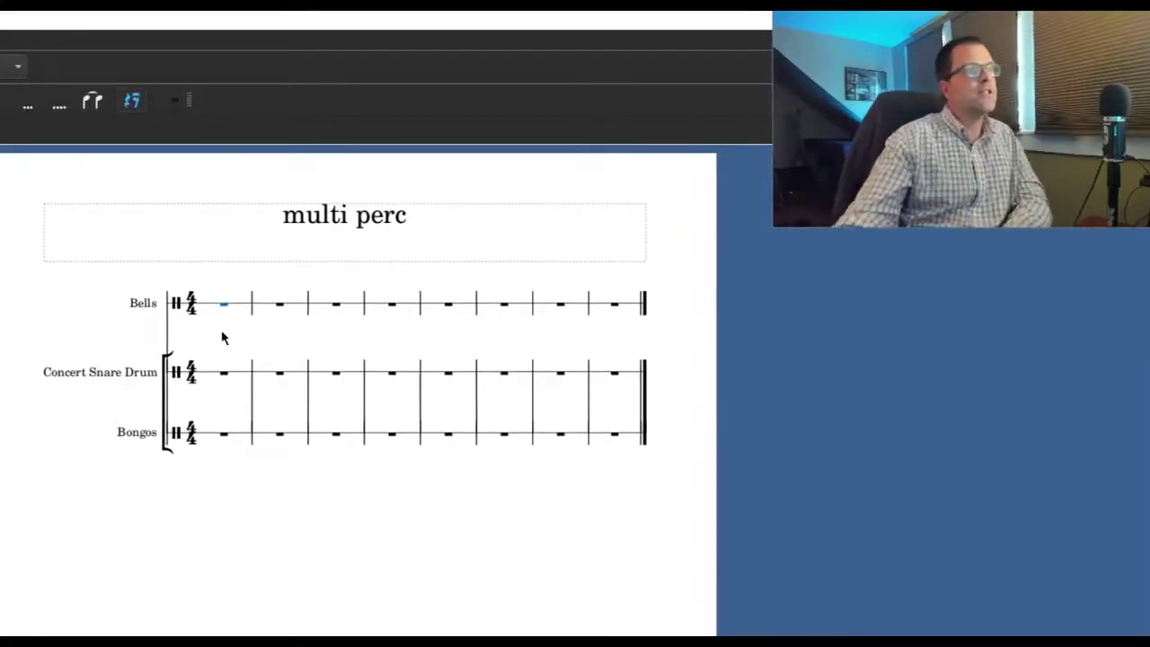
click(252, 310)
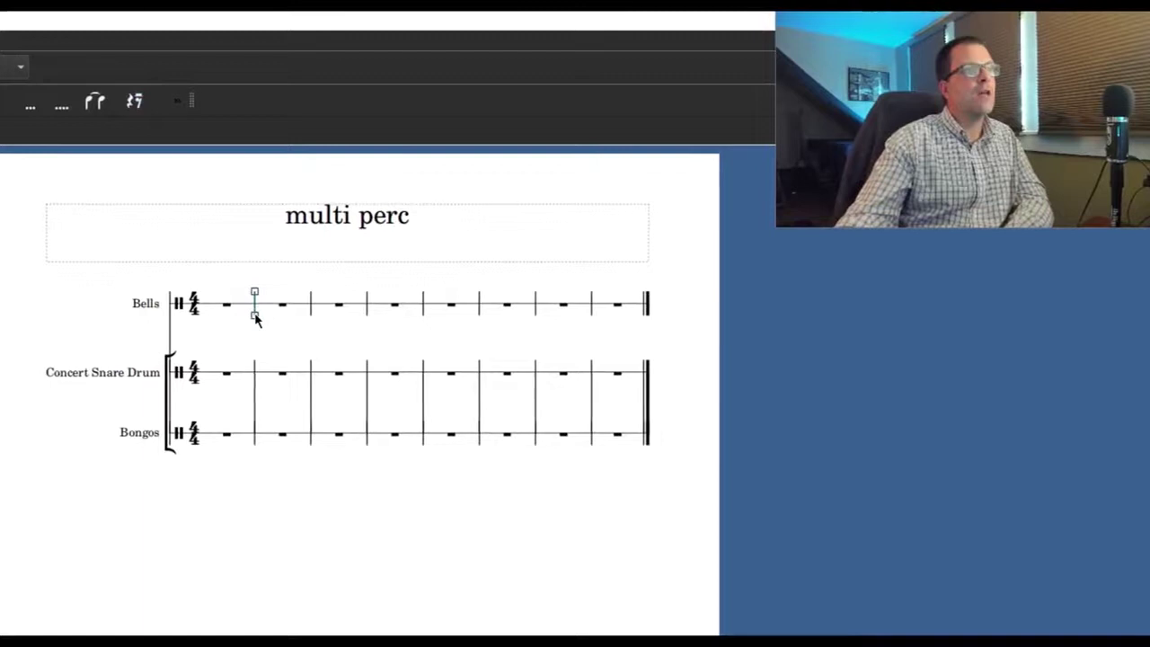
drag(256, 319, 252, 411)
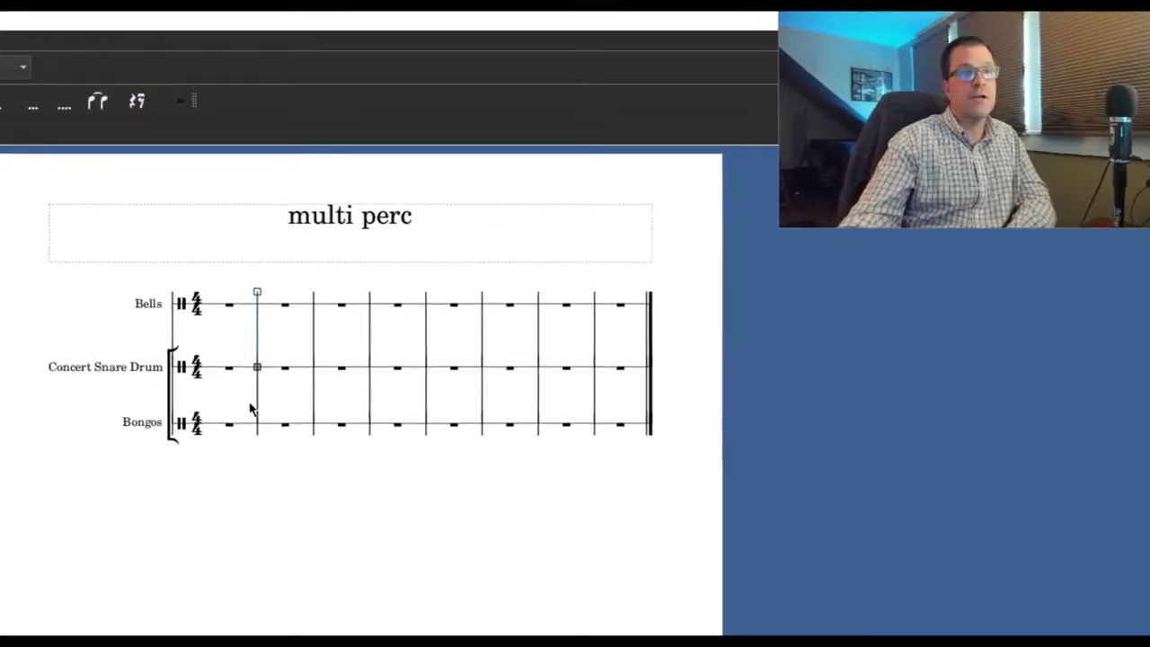
click(169, 407)
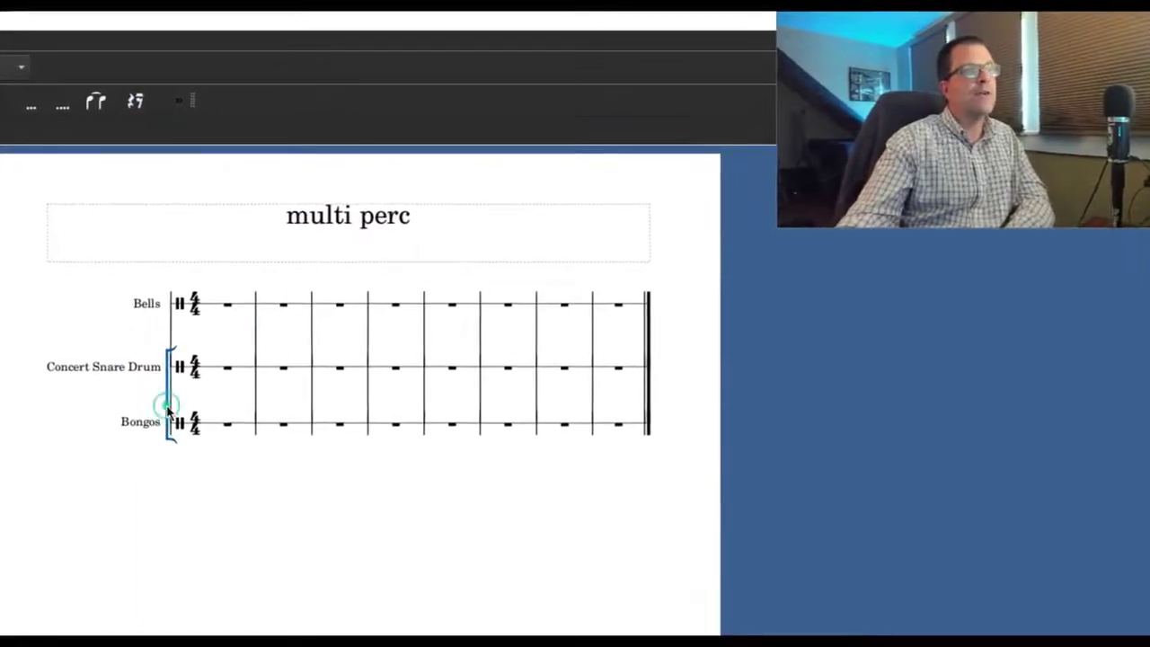
key(Delete)
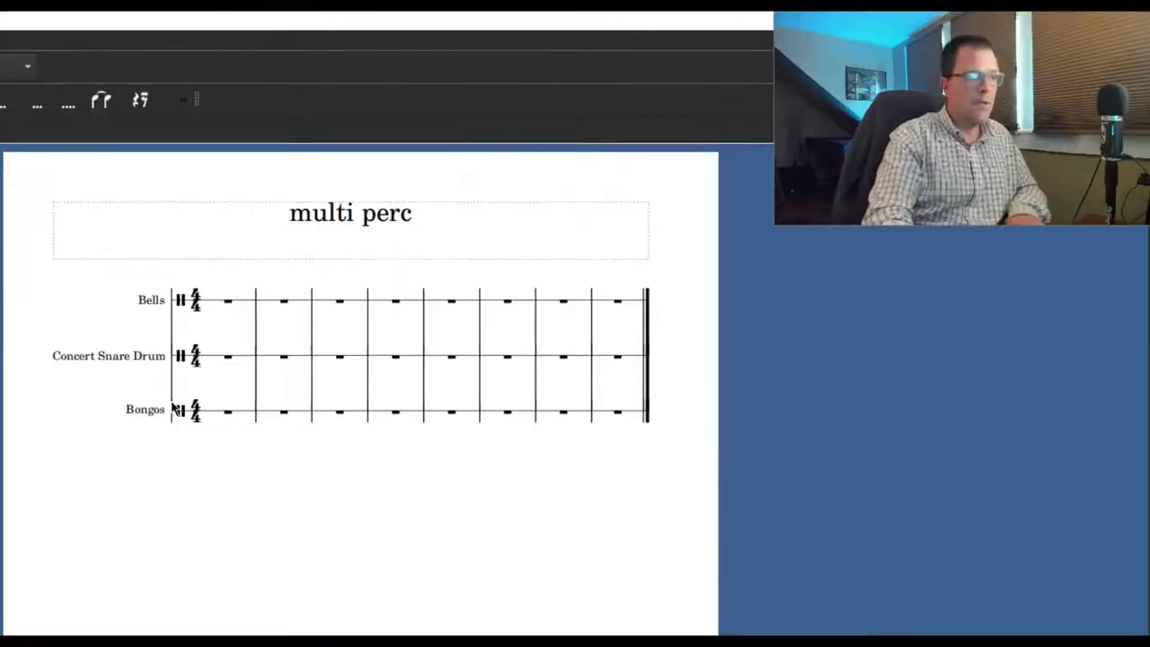
Place a bracket from the Brackets palette on the Bells staff and select it.
key(F9)
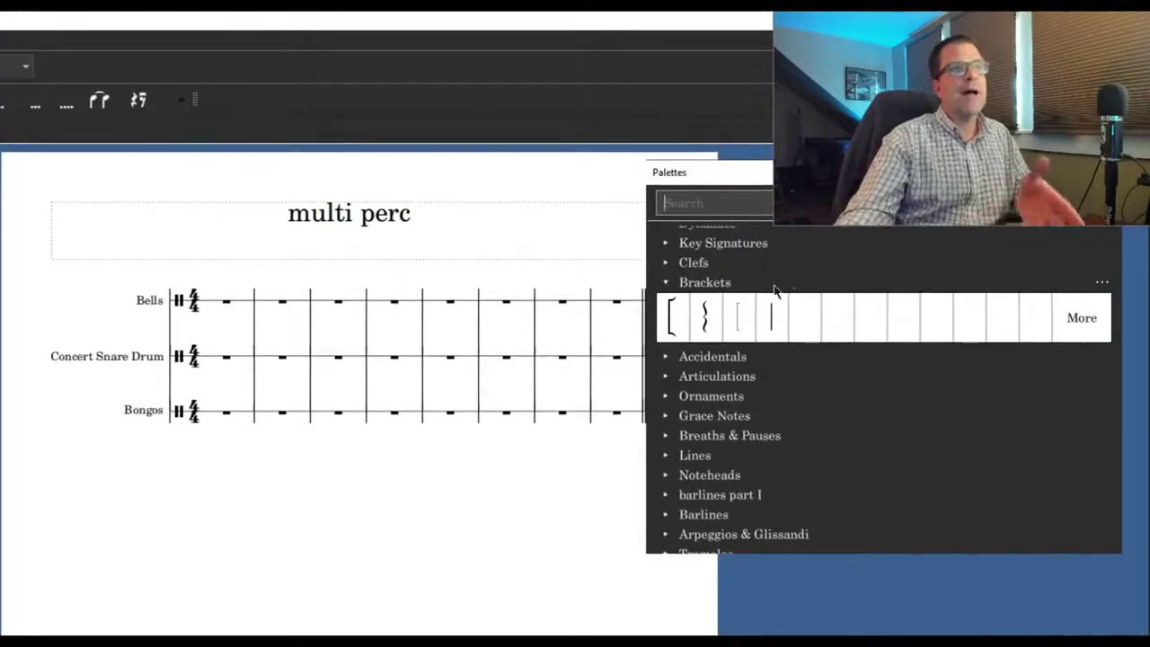
drag(679, 321, 182, 431)
click(175, 314)
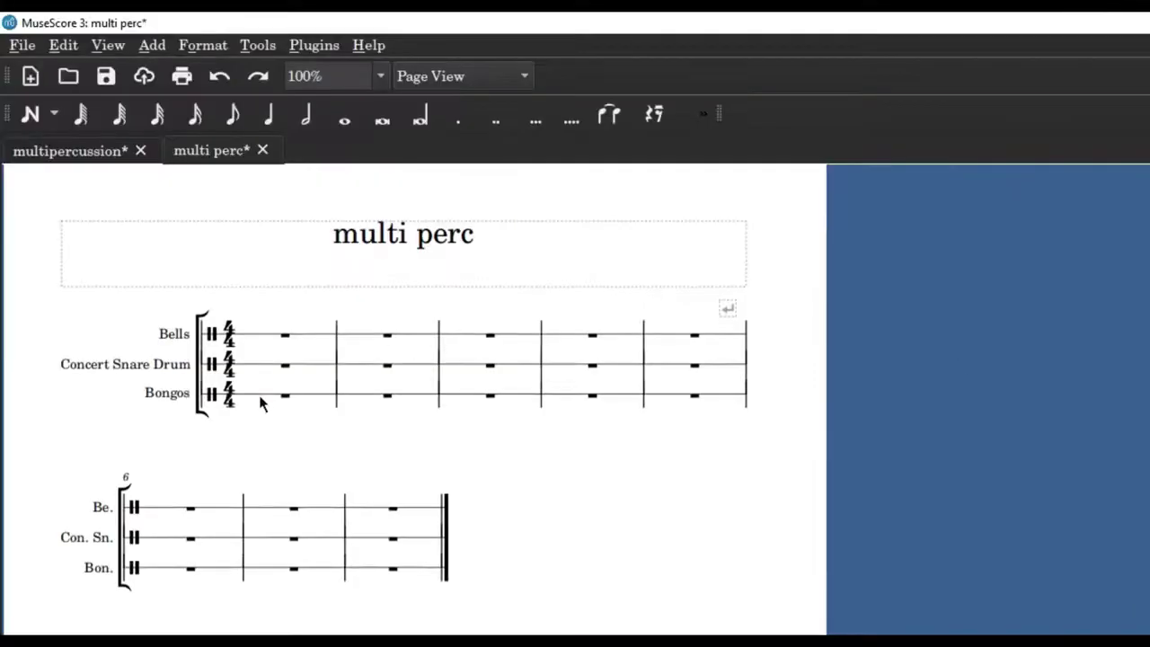
Give the Bongos staff 2 lines with 1.50sp line distance in Staff/Part Properties.
click(164, 252)
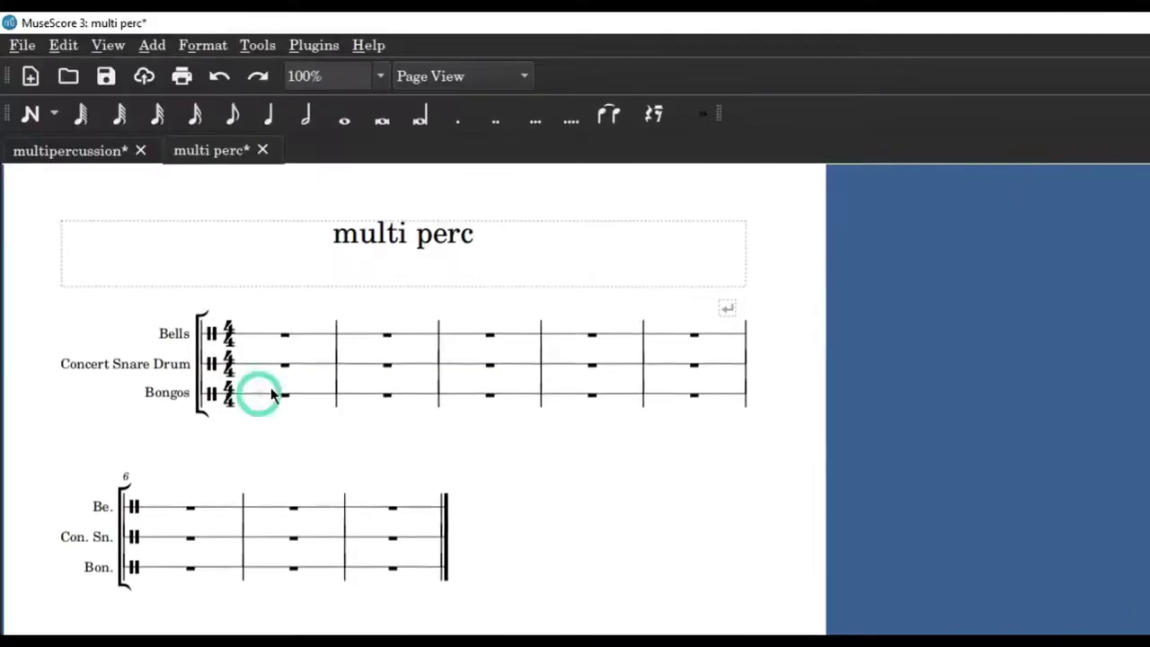
right_click(270, 393)
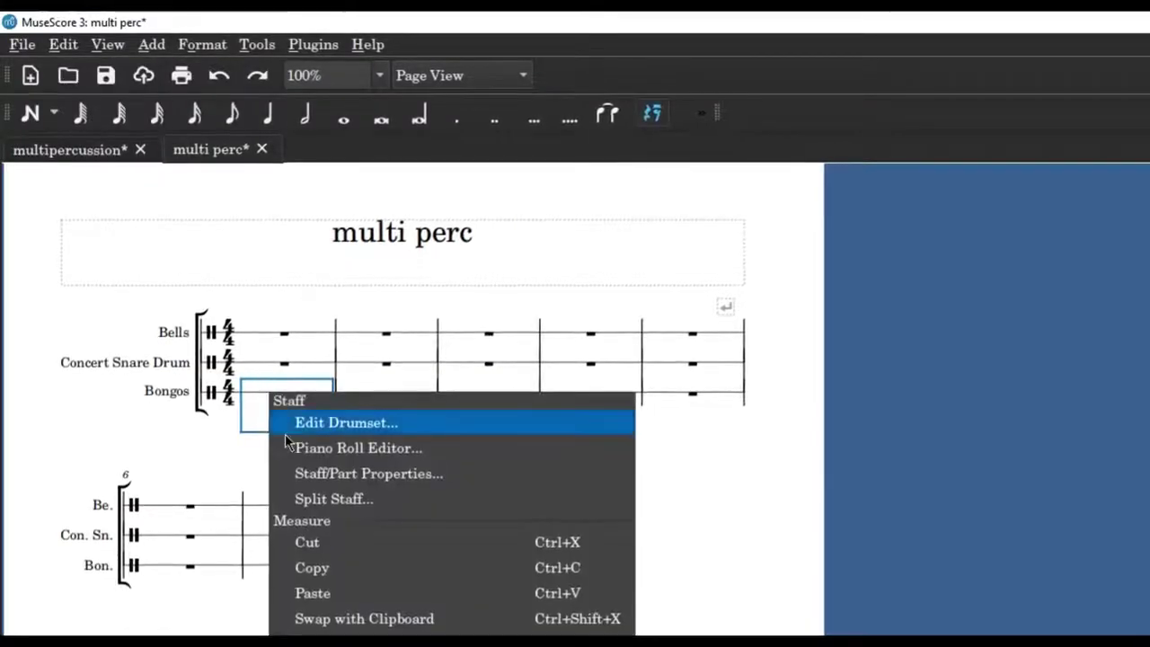
click(368, 473)
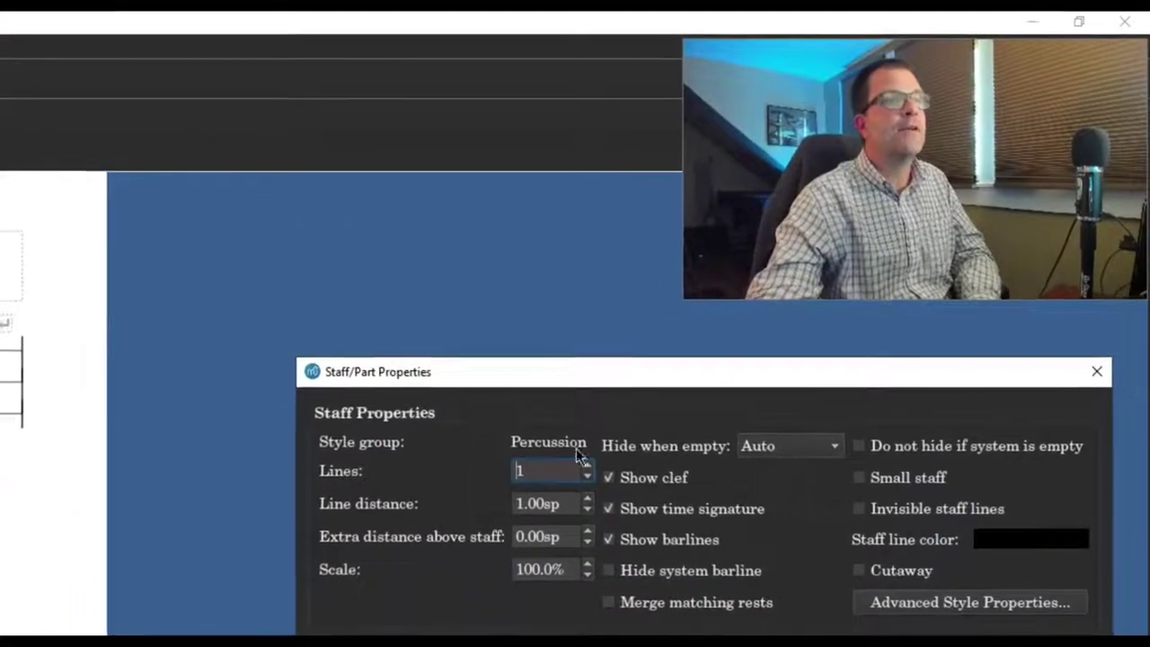
click(587, 466)
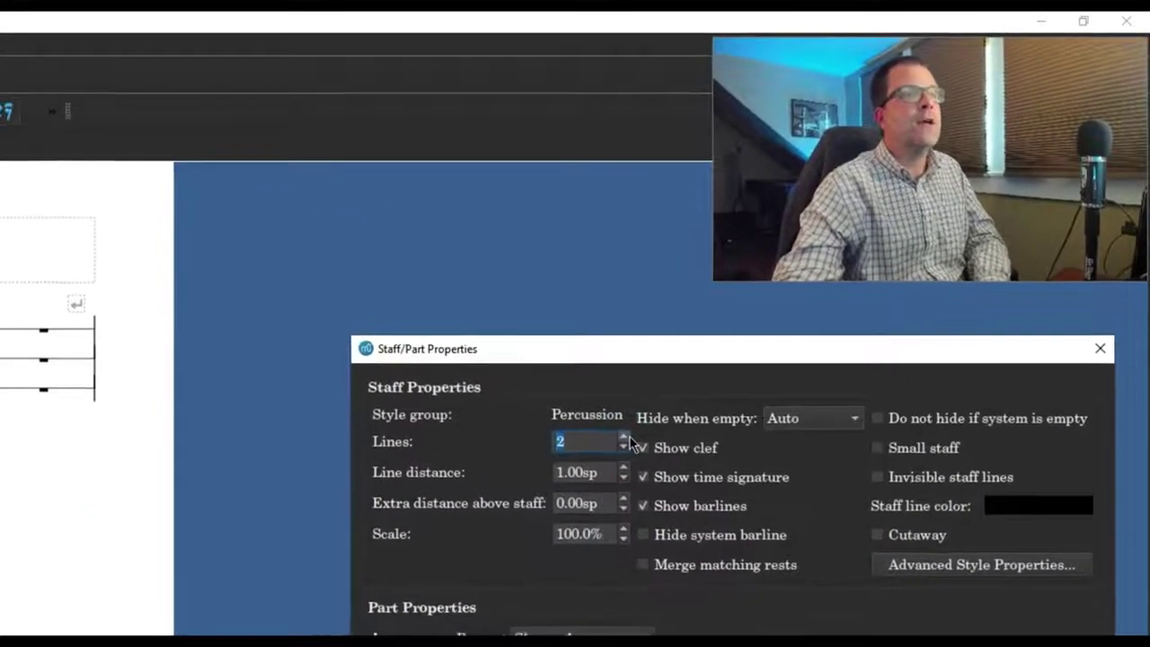
click(623, 467)
click(623, 468)
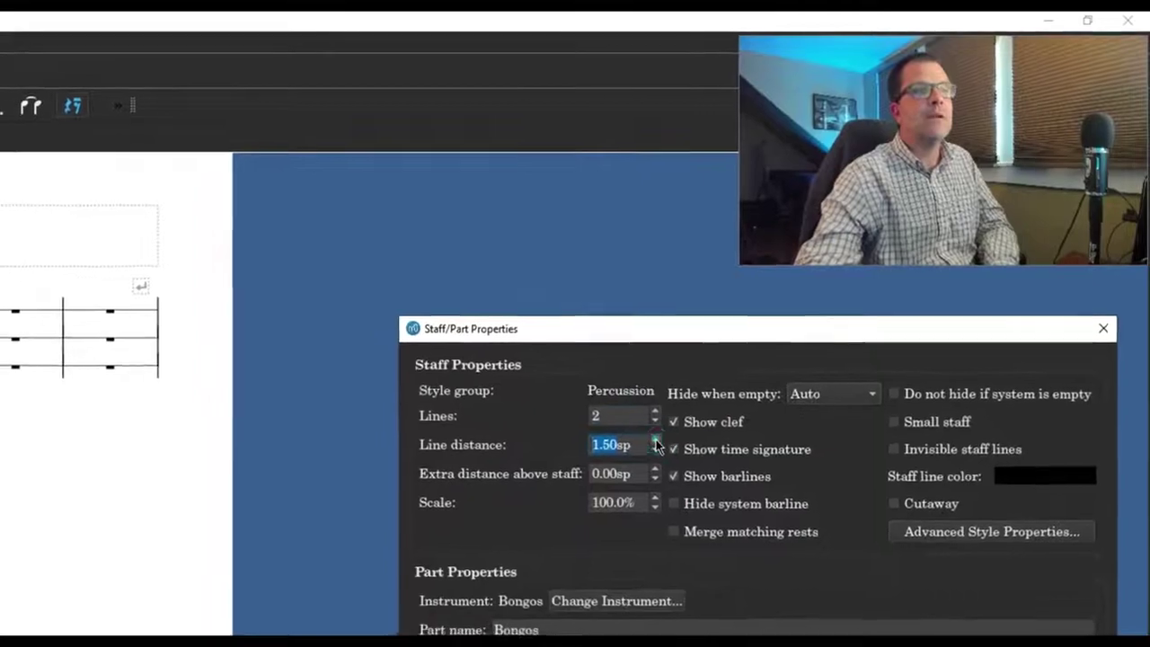
click(1095, 581)
click(1008, 581)
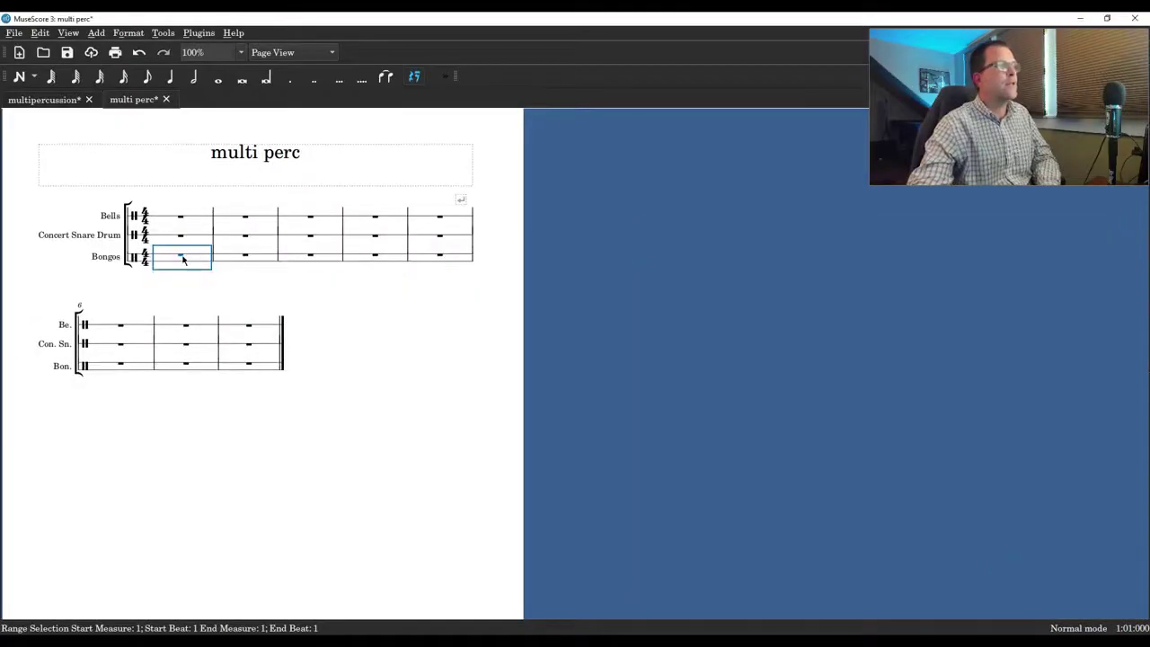
click(160, 220)
key(shift+Down)
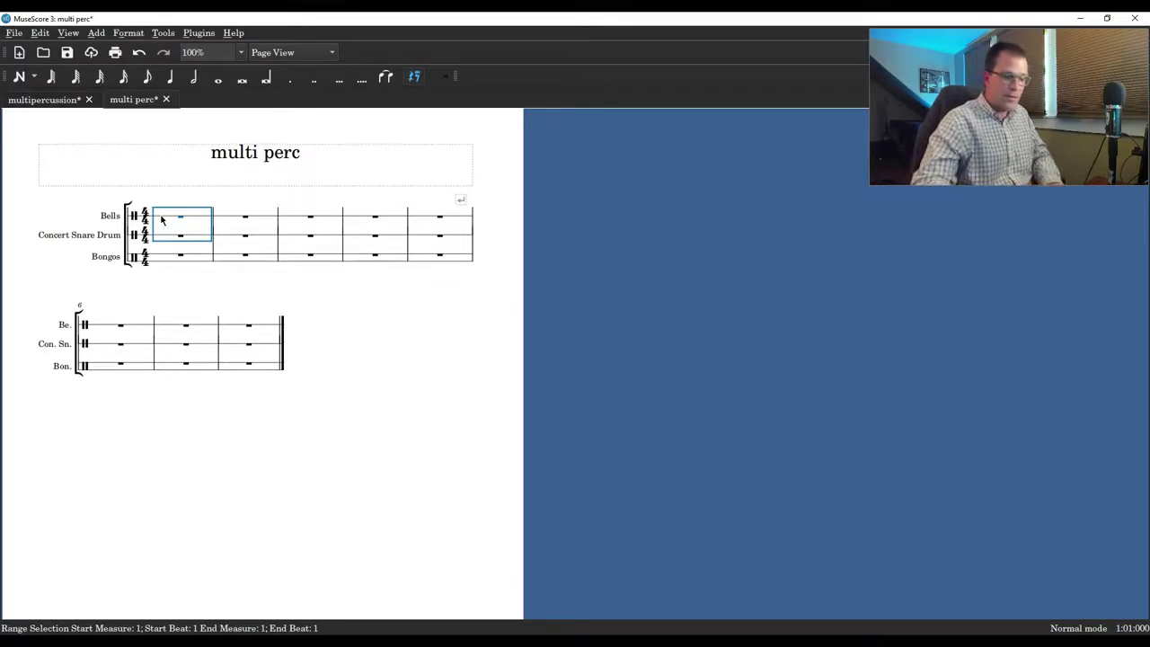
Put a treble clef on the Bells staff, set it to 5 lines, and close Palettes.
key(F9)
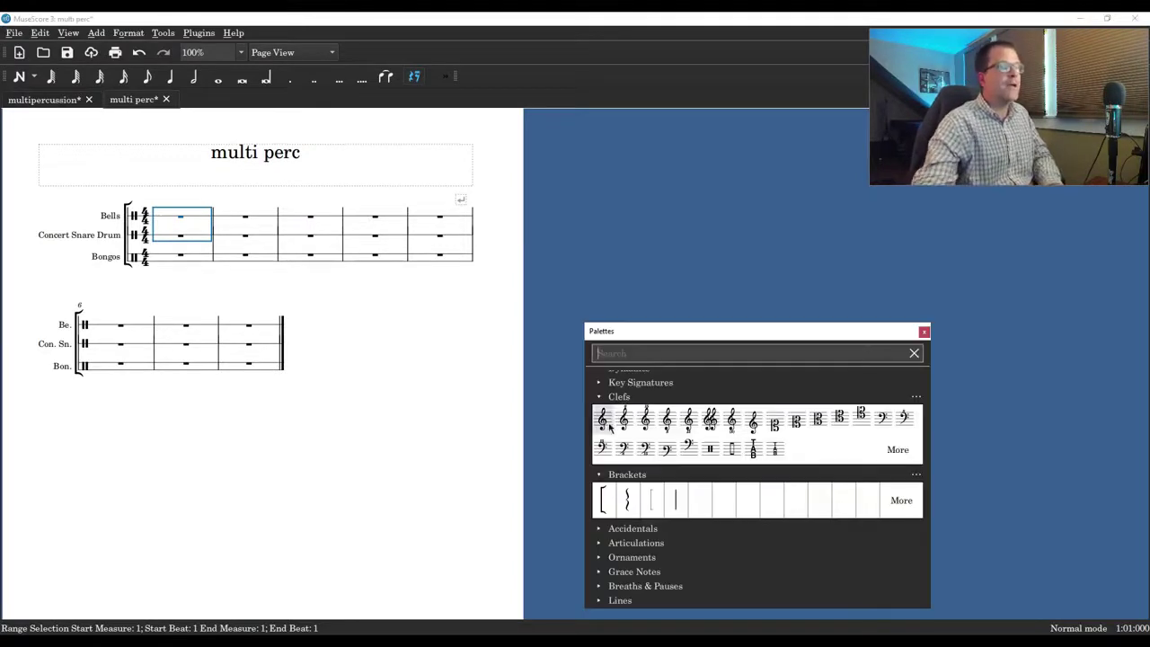
drag(602, 417, 165, 222)
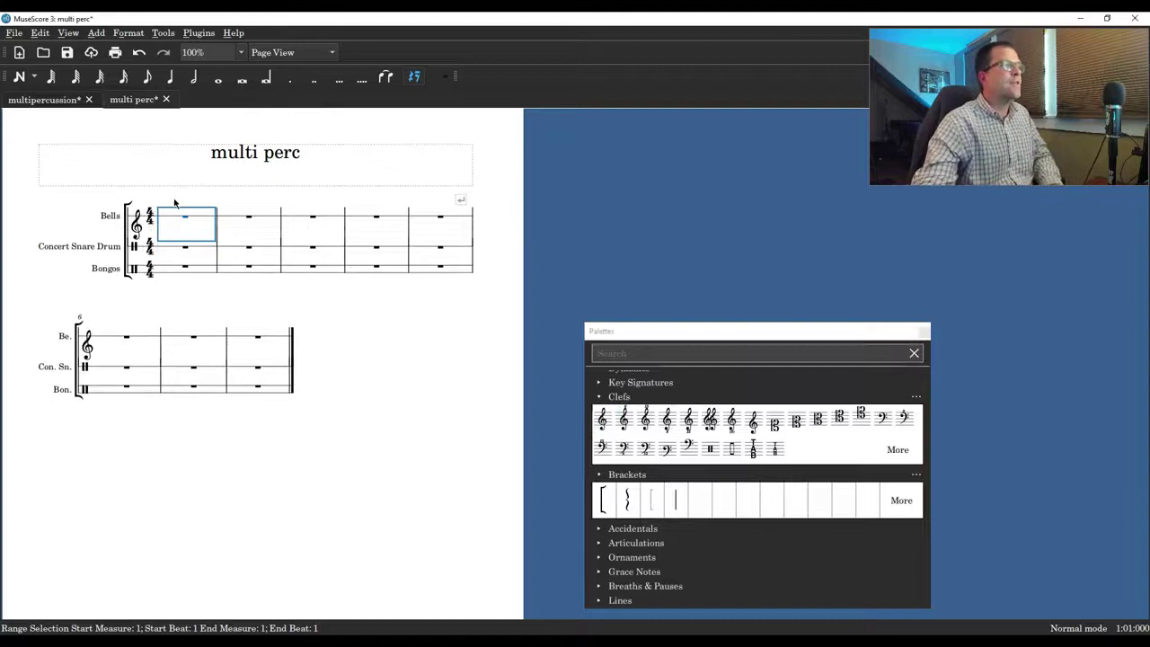
right_click(176, 220)
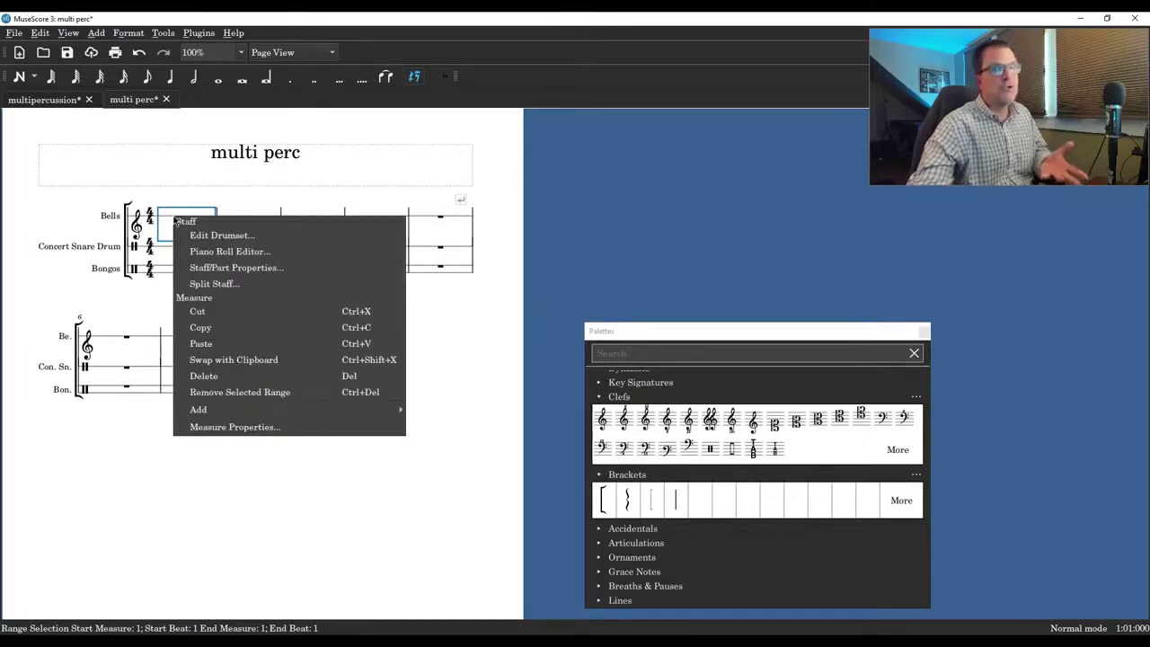
click(278, 267)
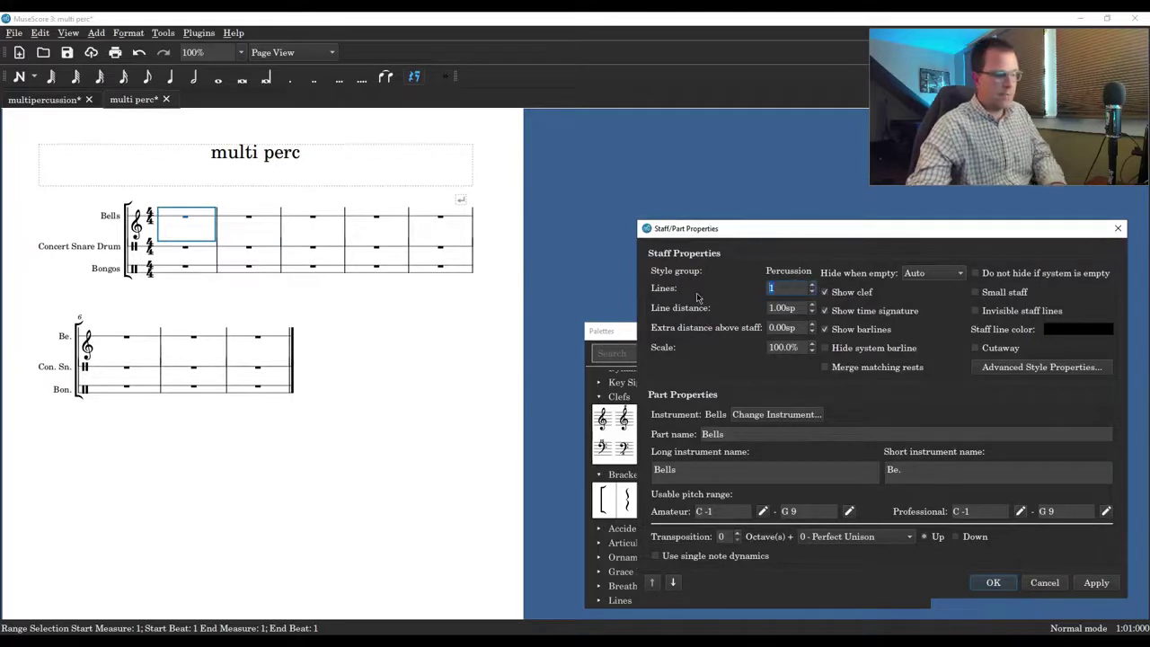
text(5)
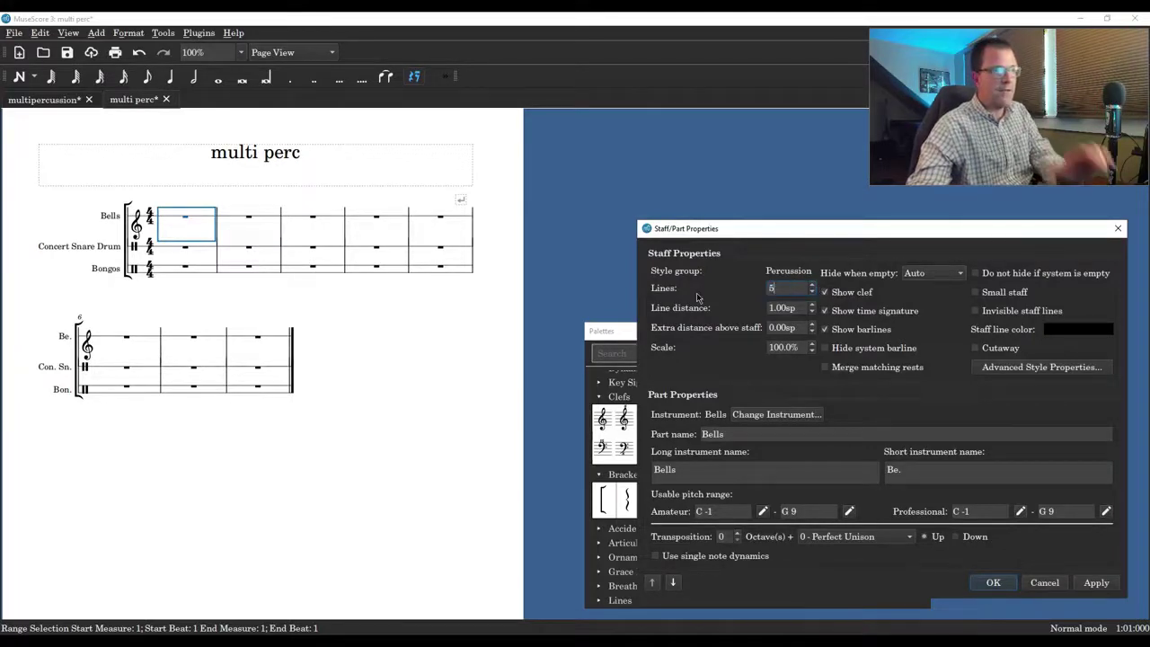
click(1096, 584)
click(926, 333)
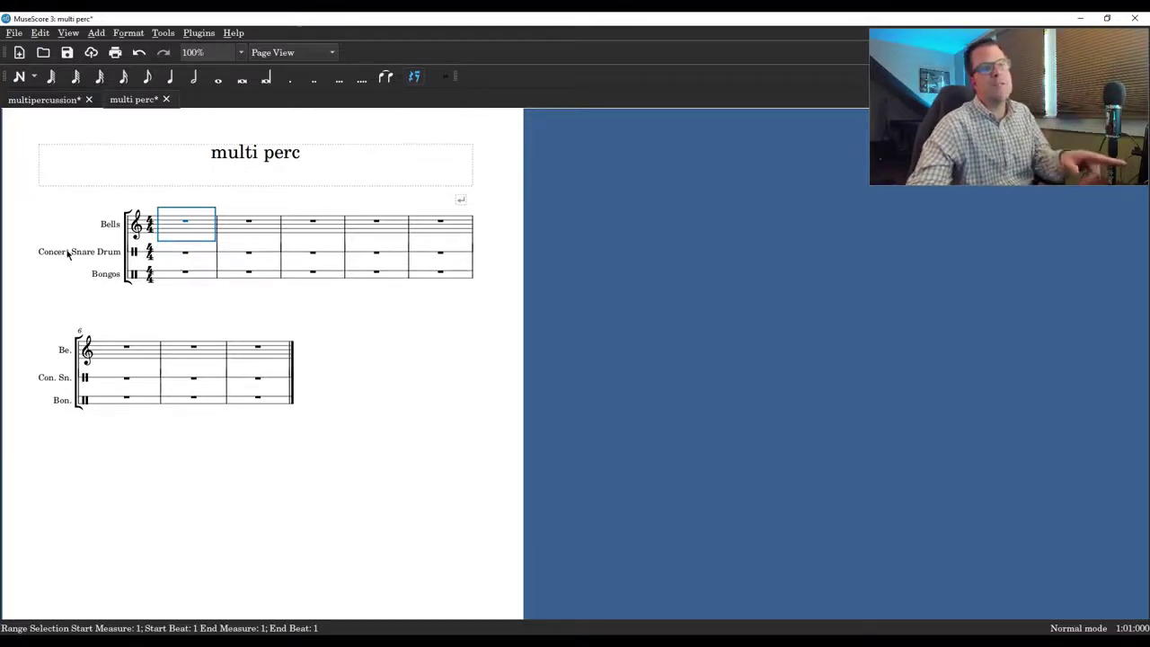
Uncheck 'Enable indentation on first system' in the score style settings.
click(129, 33)
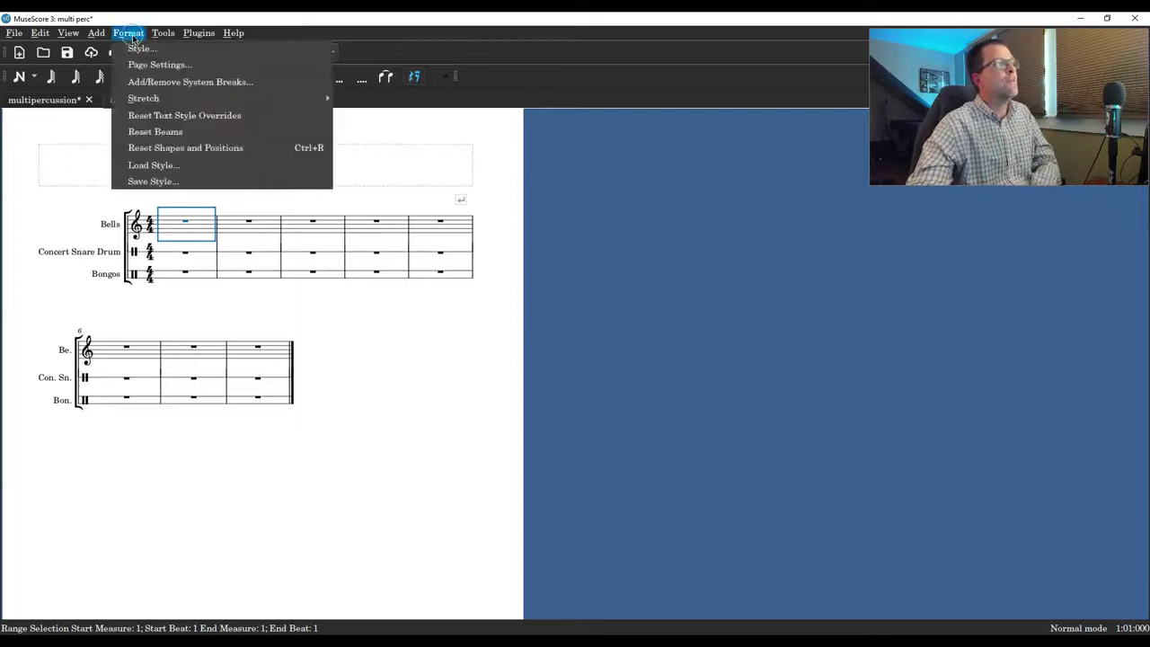
click(140, 45)
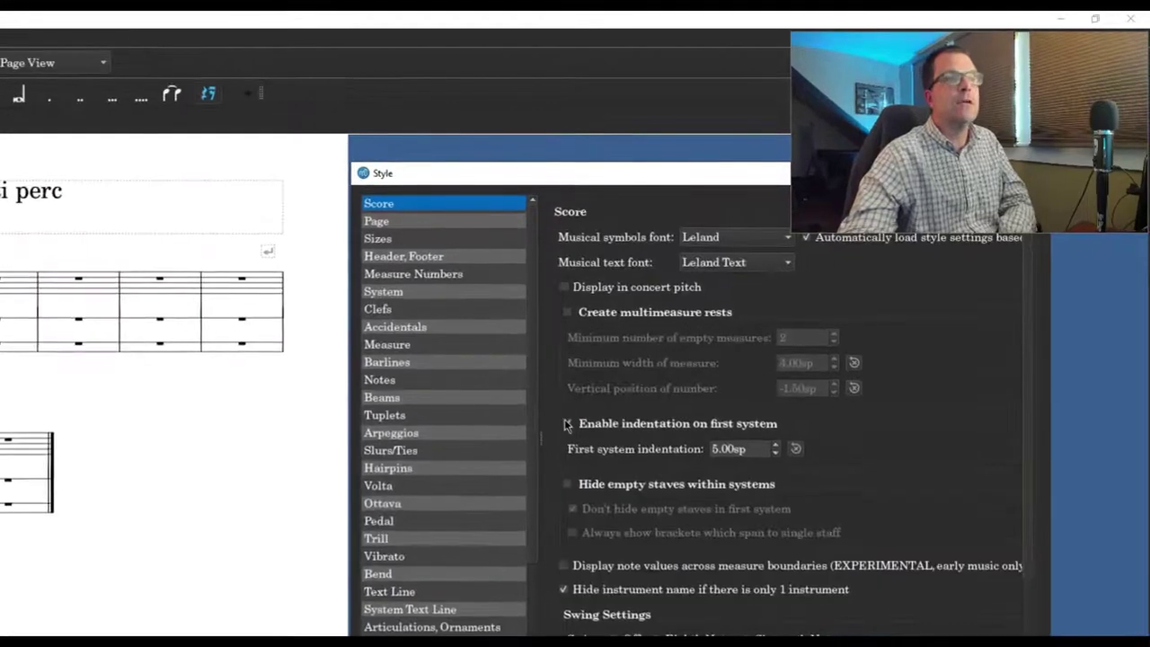
click(561, 425)
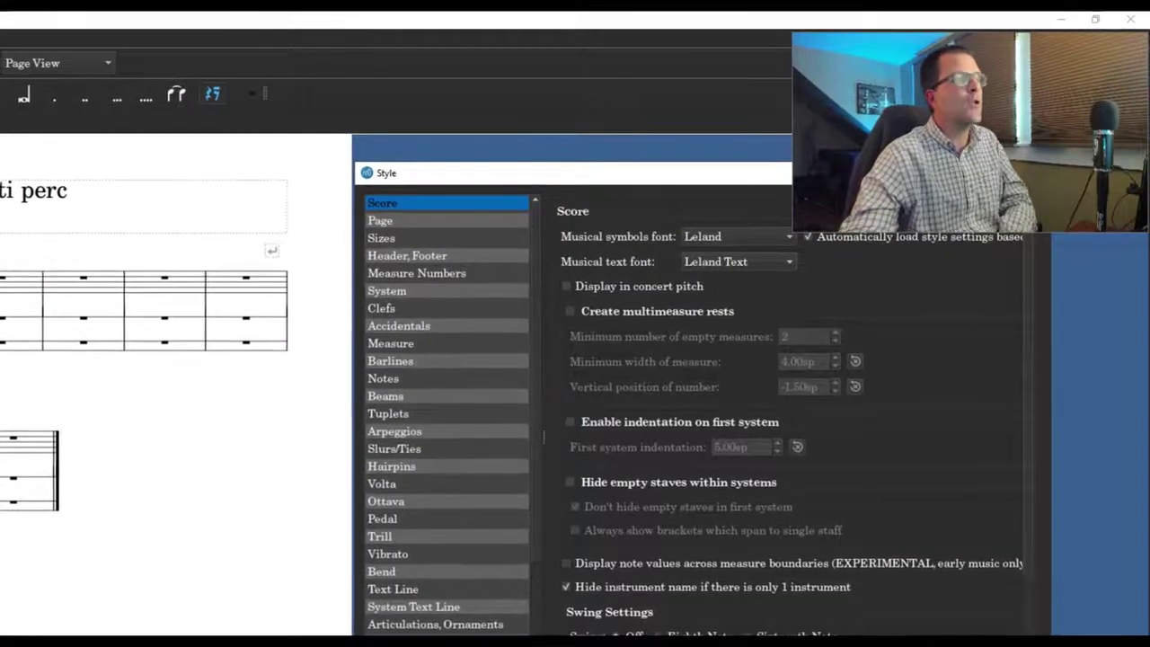
key(Return)
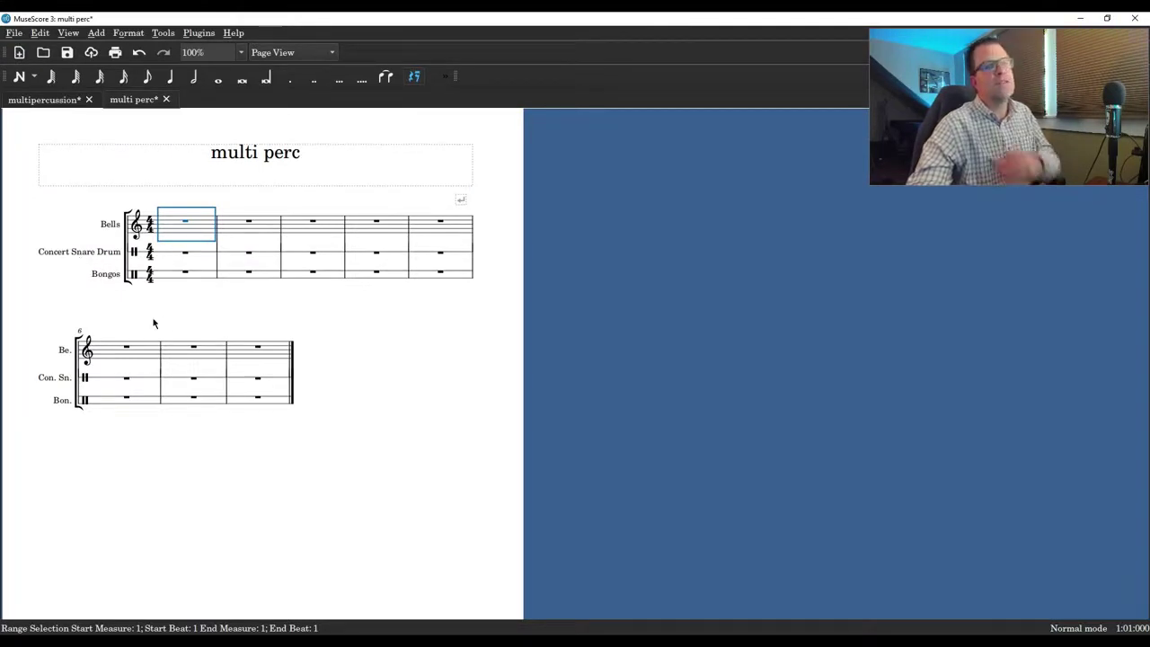
In Page style, keep staff distance at 4.5sp and lower the maximum system distance.
click(128, 32)
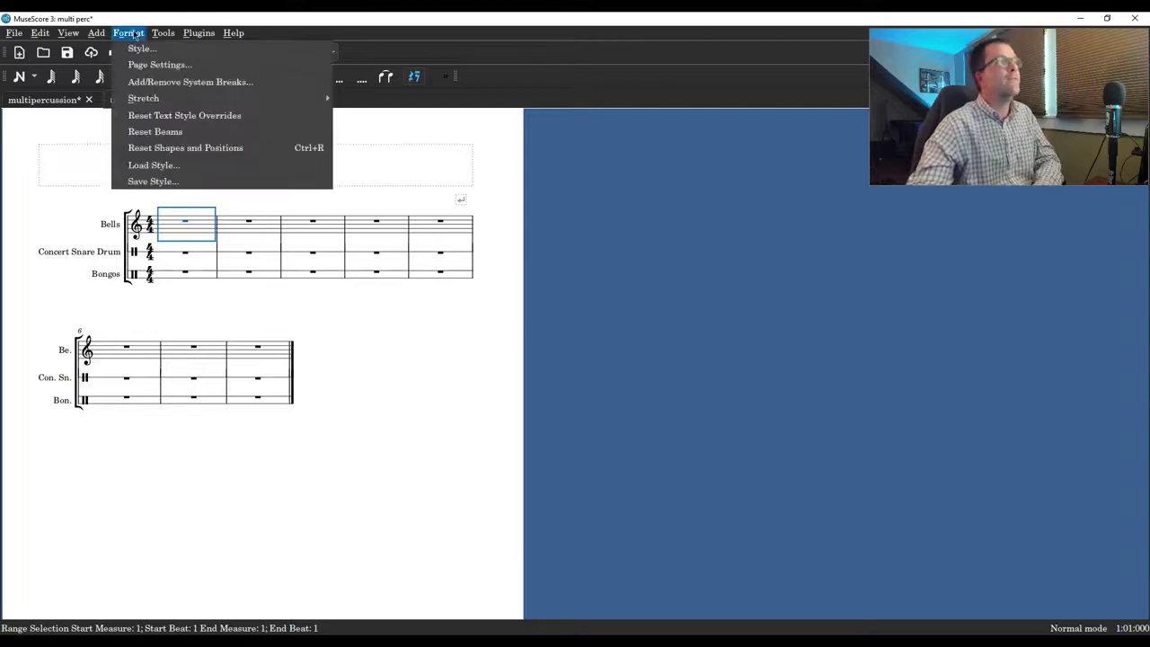
click(134, 47)
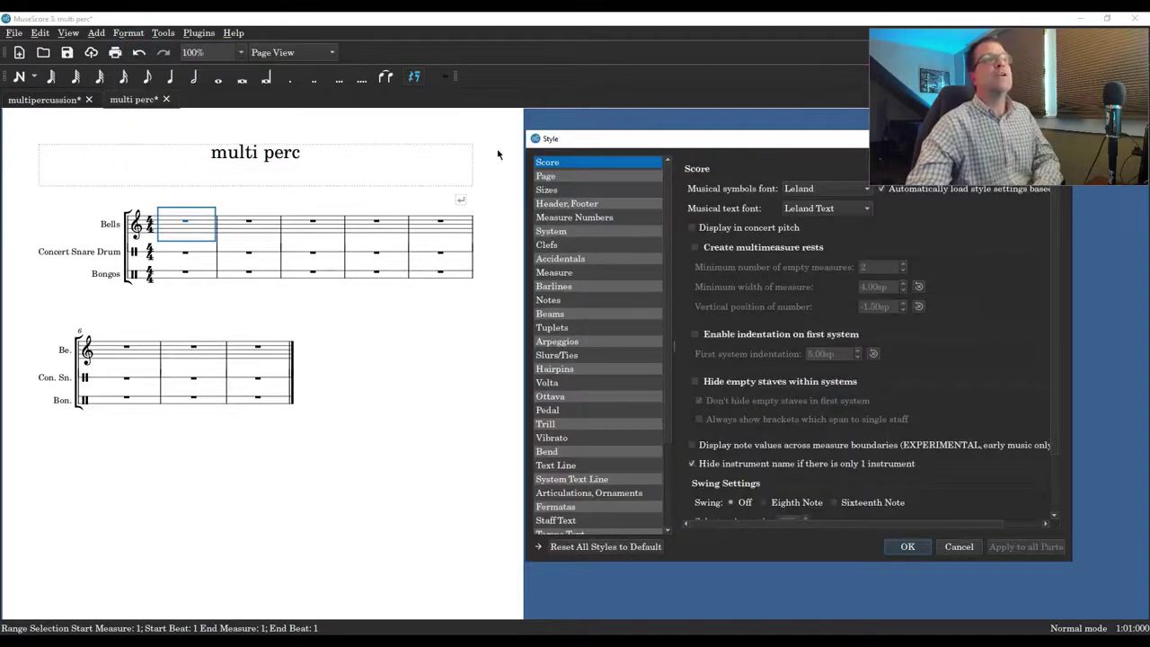
click(546, 178)
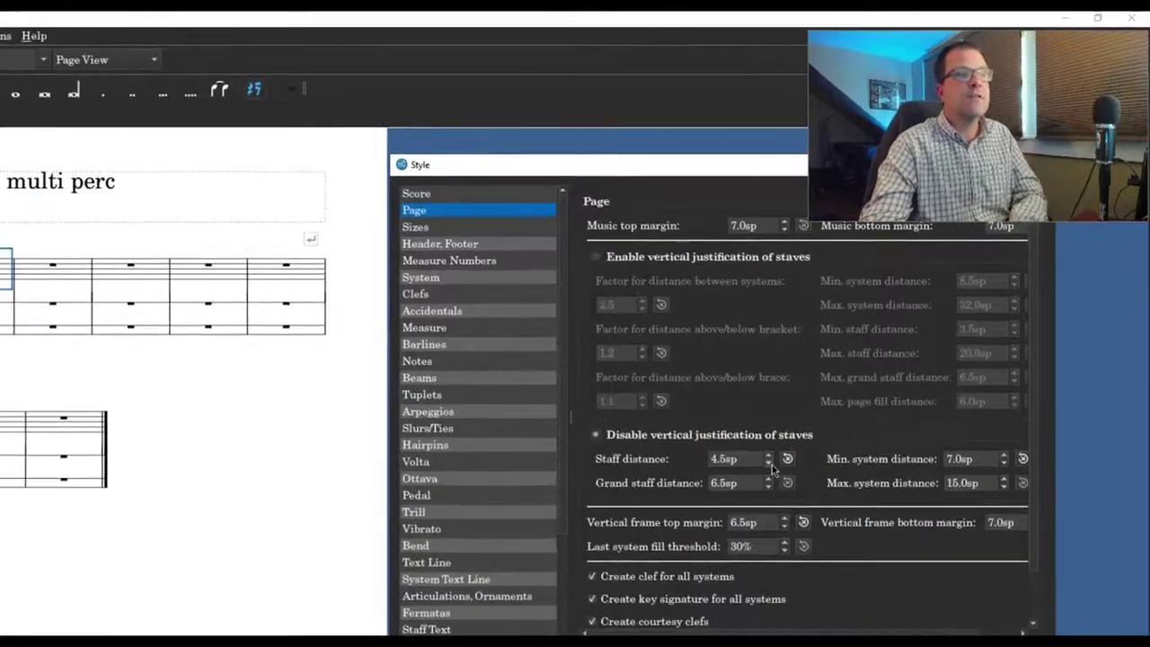
click(739, 500)
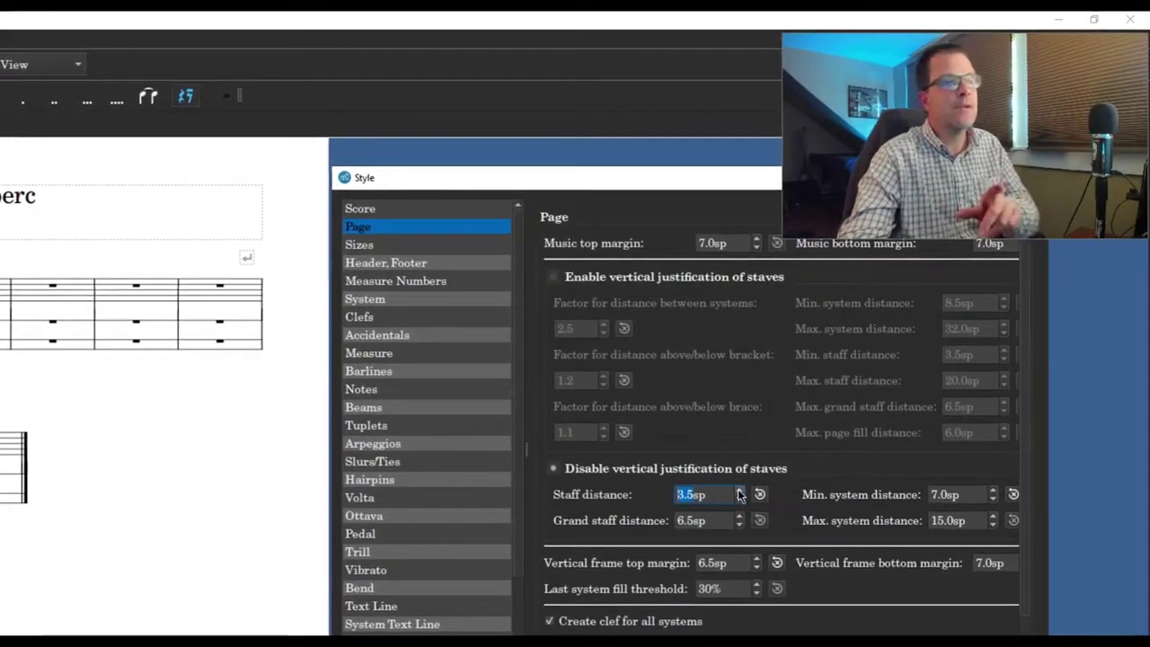
click(739, 490)
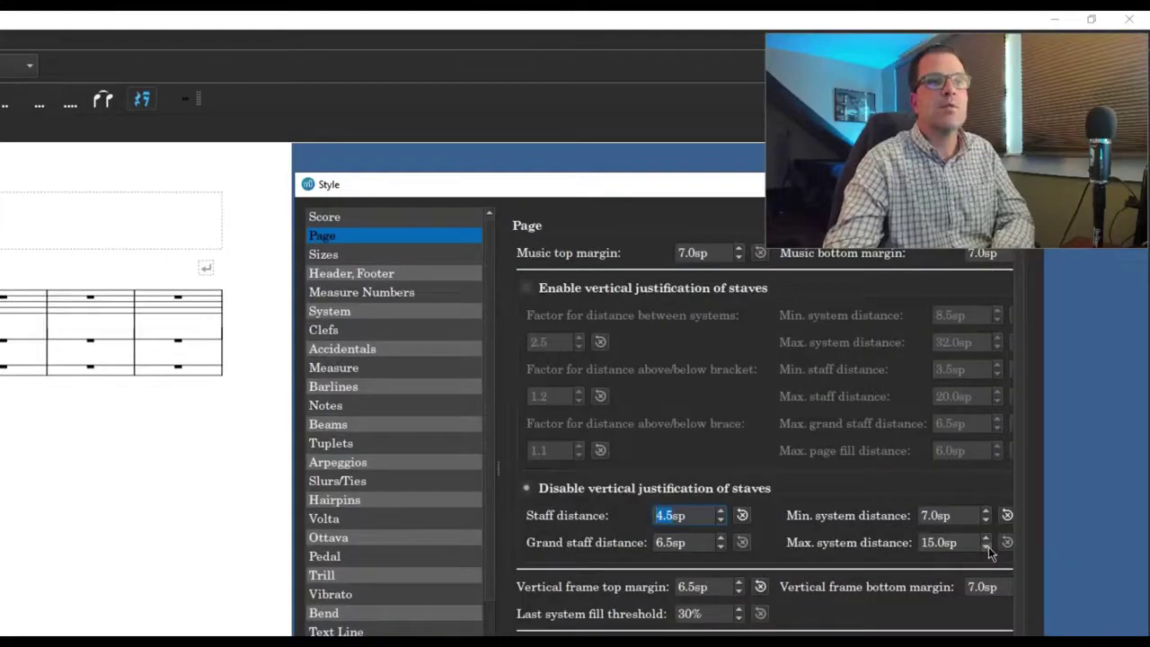
click(1031, 404)
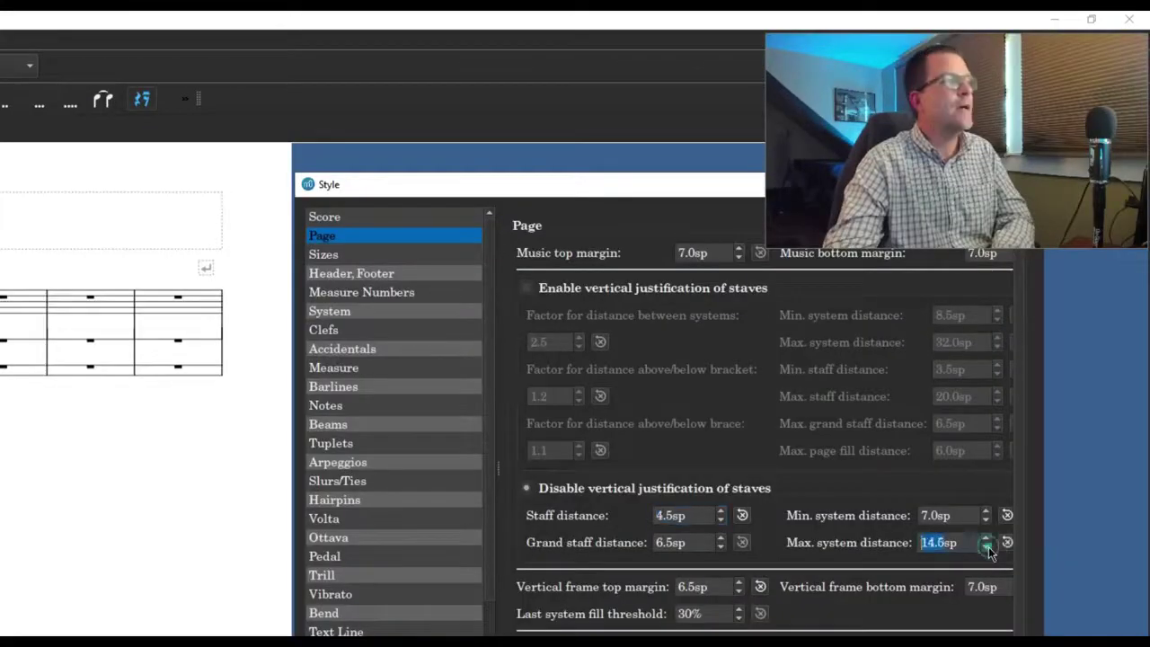
click(1031, 403)
click(1031, 403)
click(988, 541)
click(901, 544)
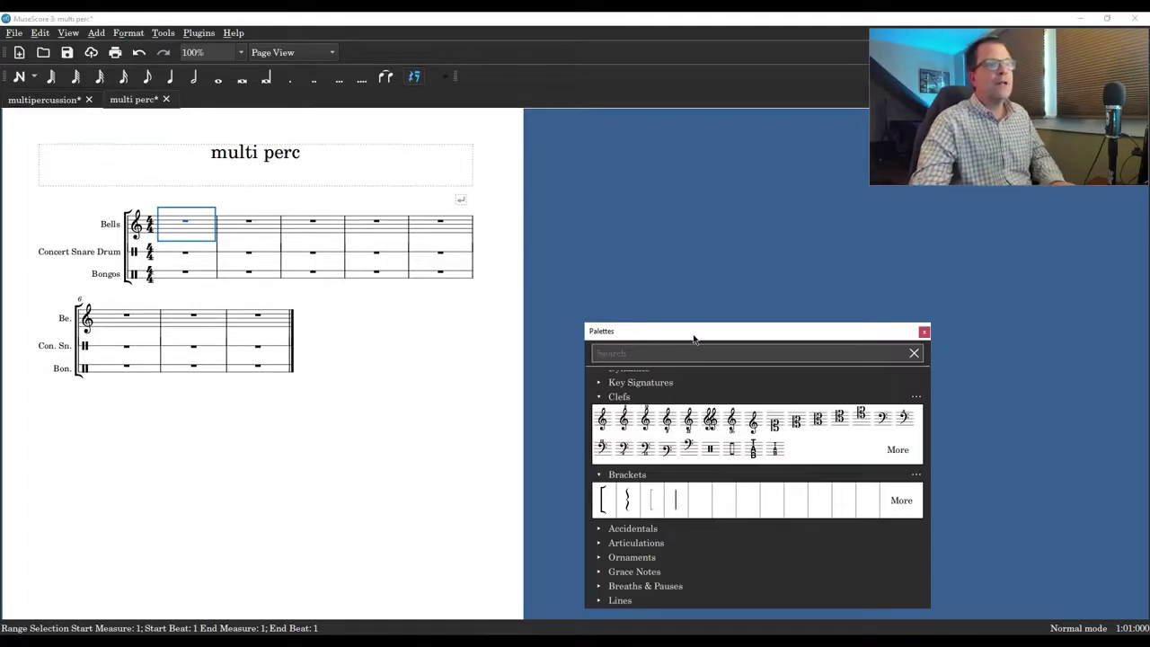
Attach a staff spacer from Breaks & Spacers to Concert Snare Drum measure 1 and adjust it.
drag(693, 339, 663, 103)
scroll(724, 303, down, 5)
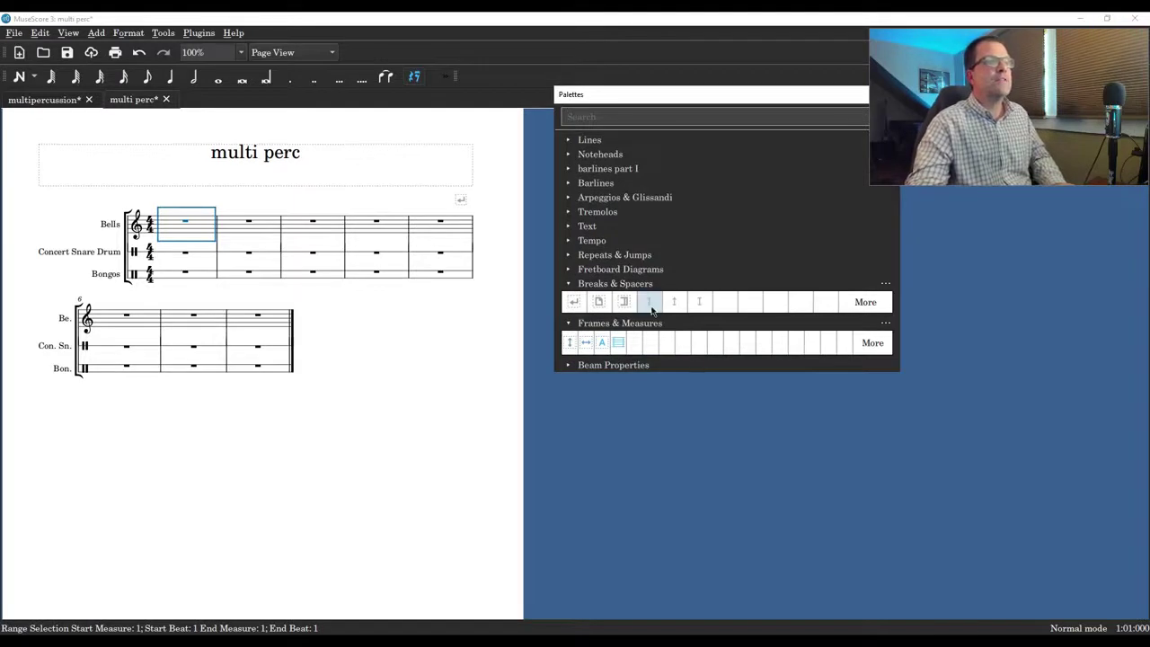
drag(672, 303, 179, 241)
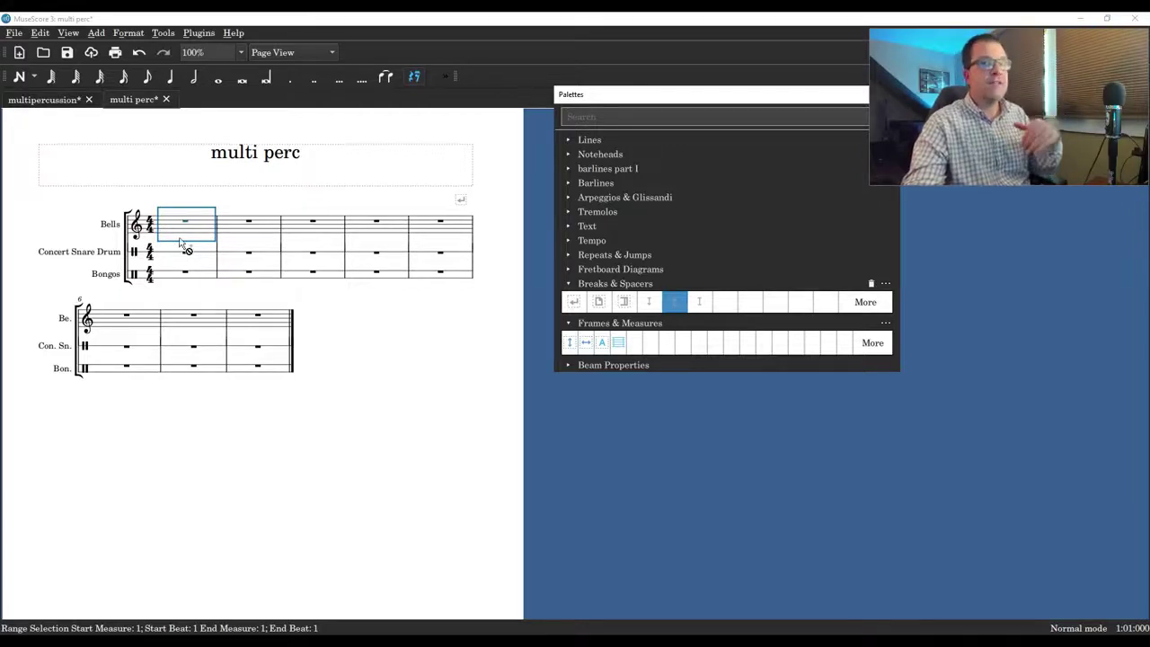
drag(179, 240, 137, 236)
double_click(133, 232)
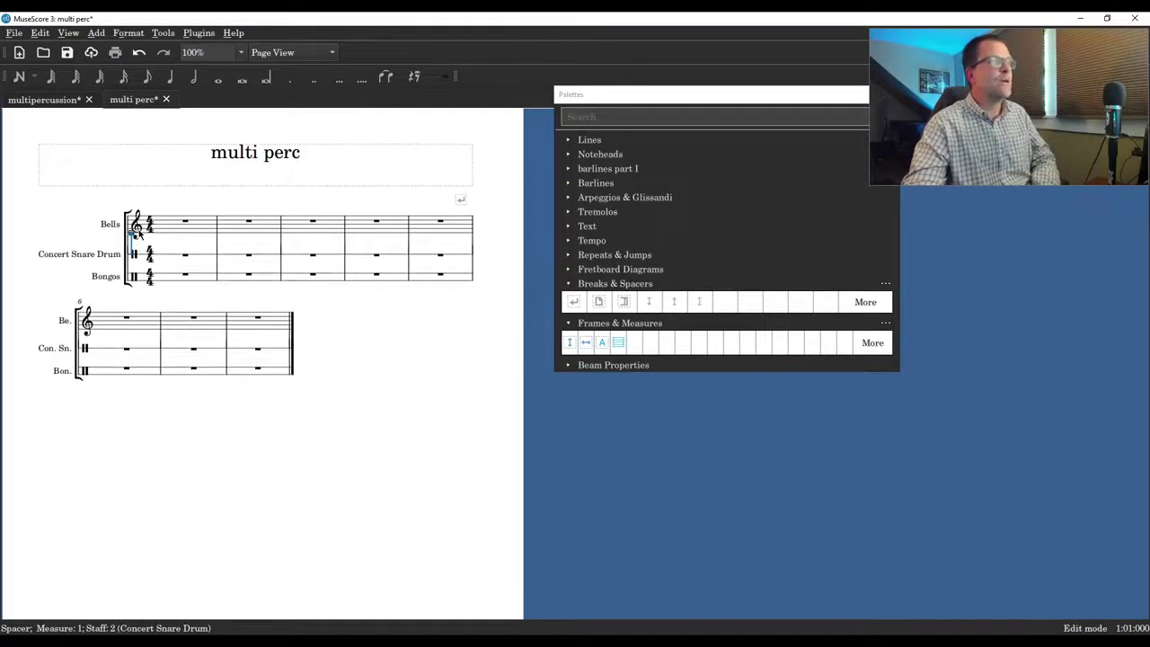
key(Escape)
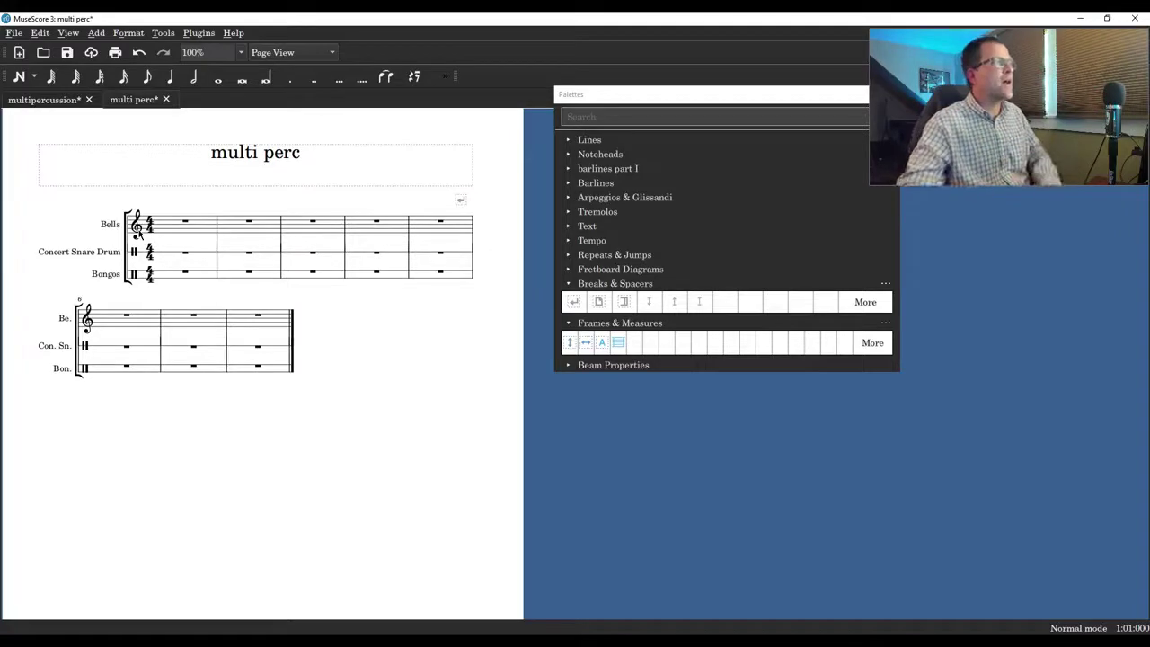
Apply the Sn. Dr. snare label via its staff properties, then switch to the multipercussion score.
key(ctrl+z)
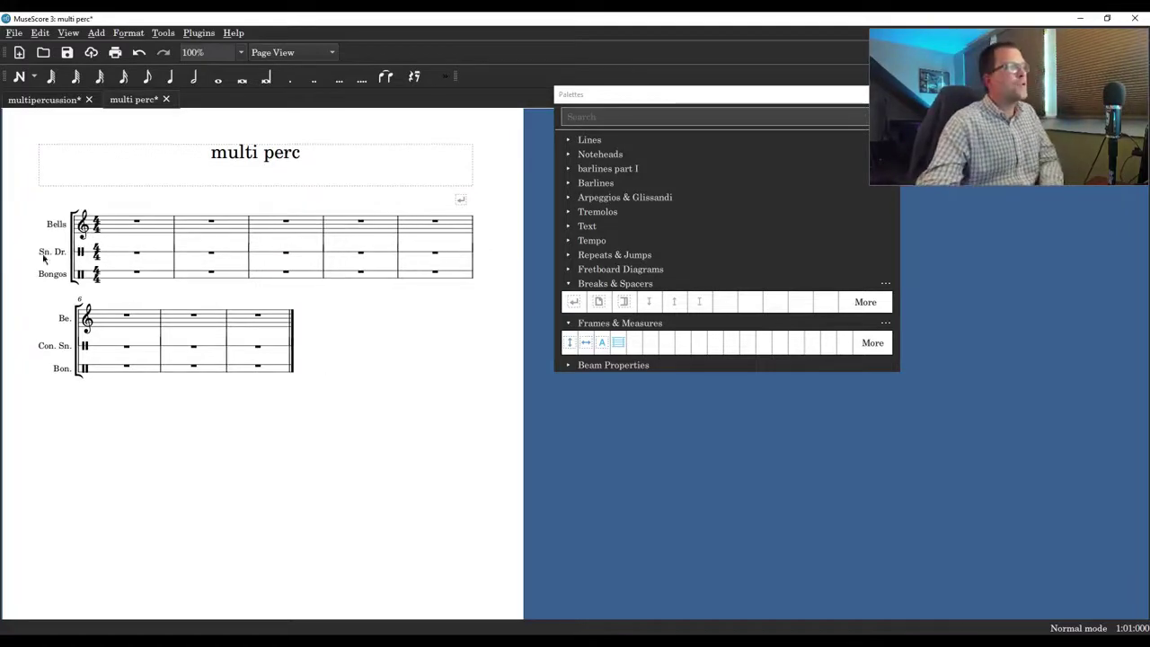
double_click(46, 255)
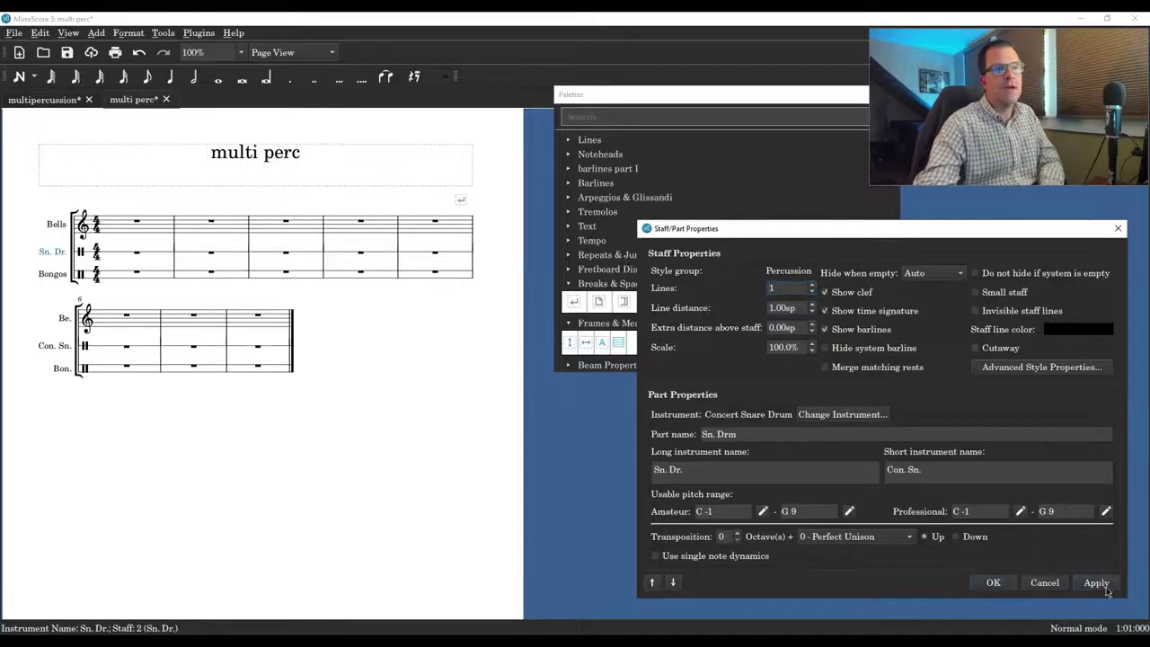
click(1042, 582)
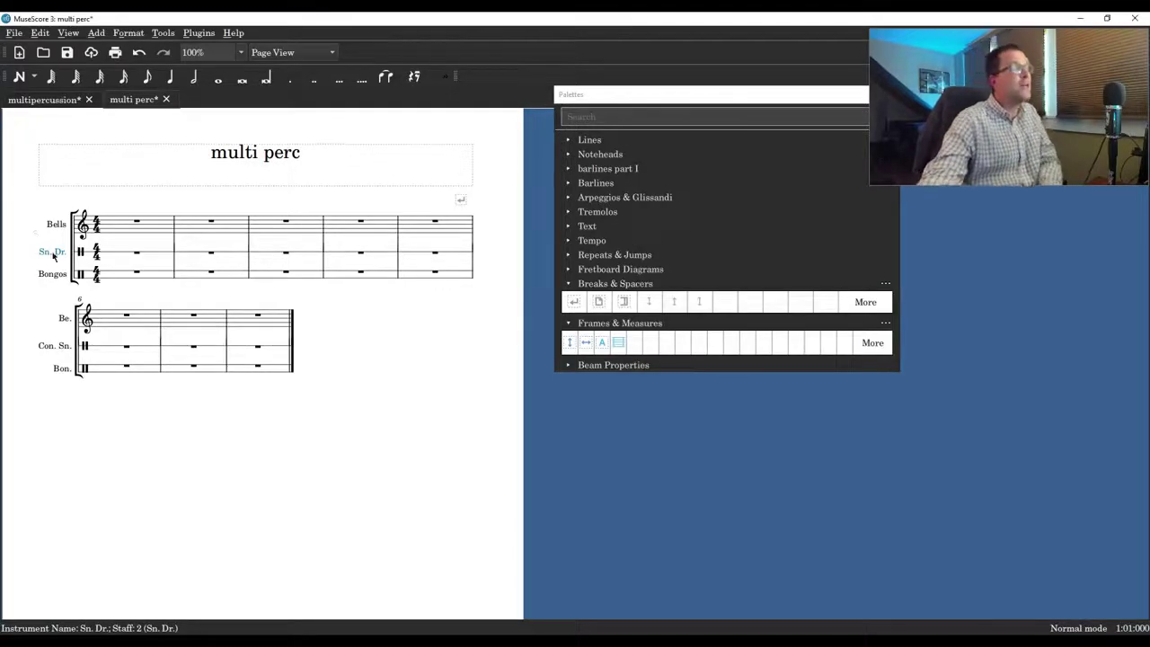
key(ctrl+Tab)
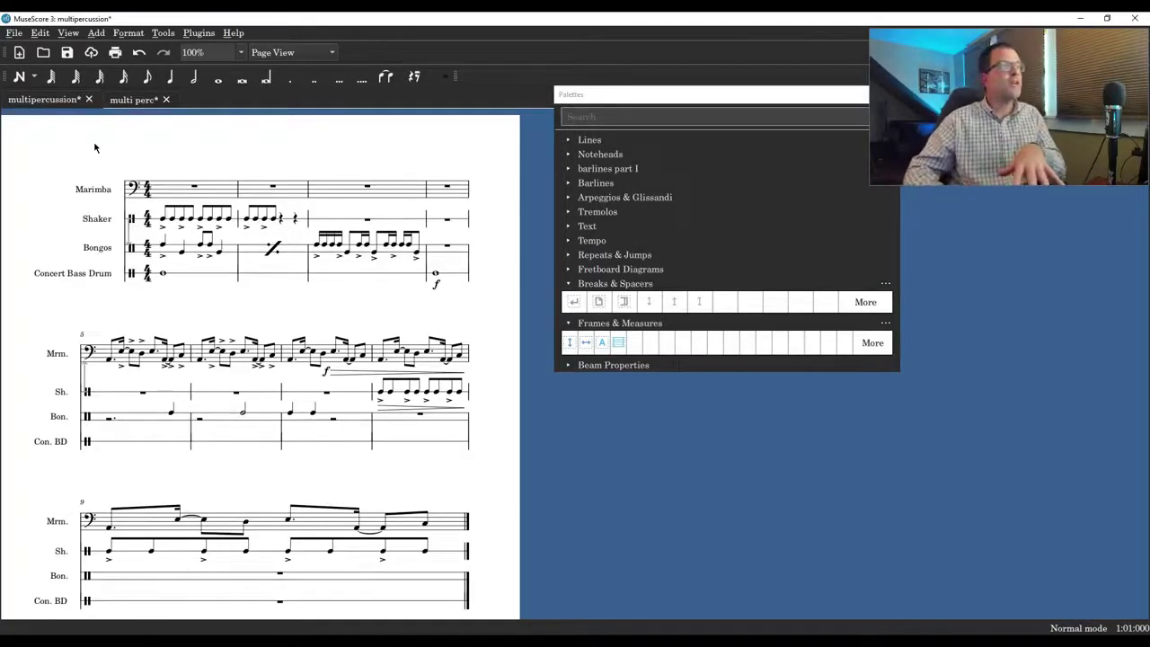